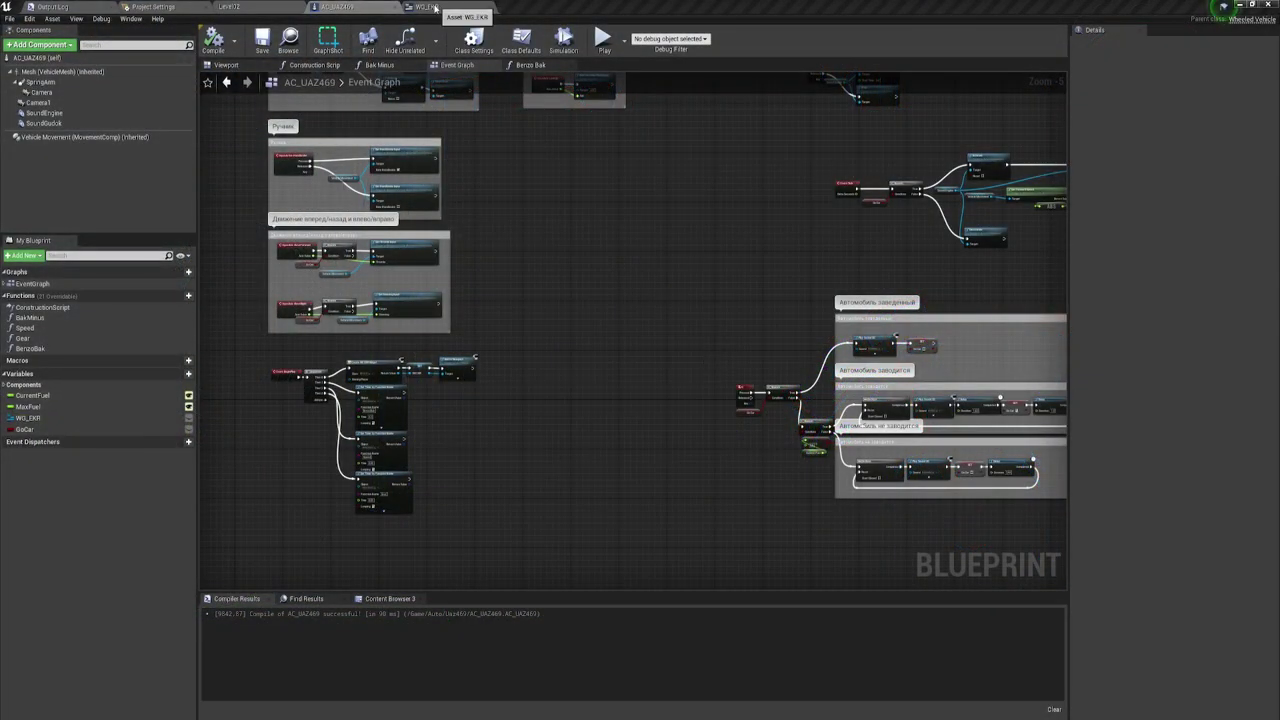
Show WG_EKR in the Designer, zoomed and centred on the tachometer and speedometer gauges
click(433, 8)
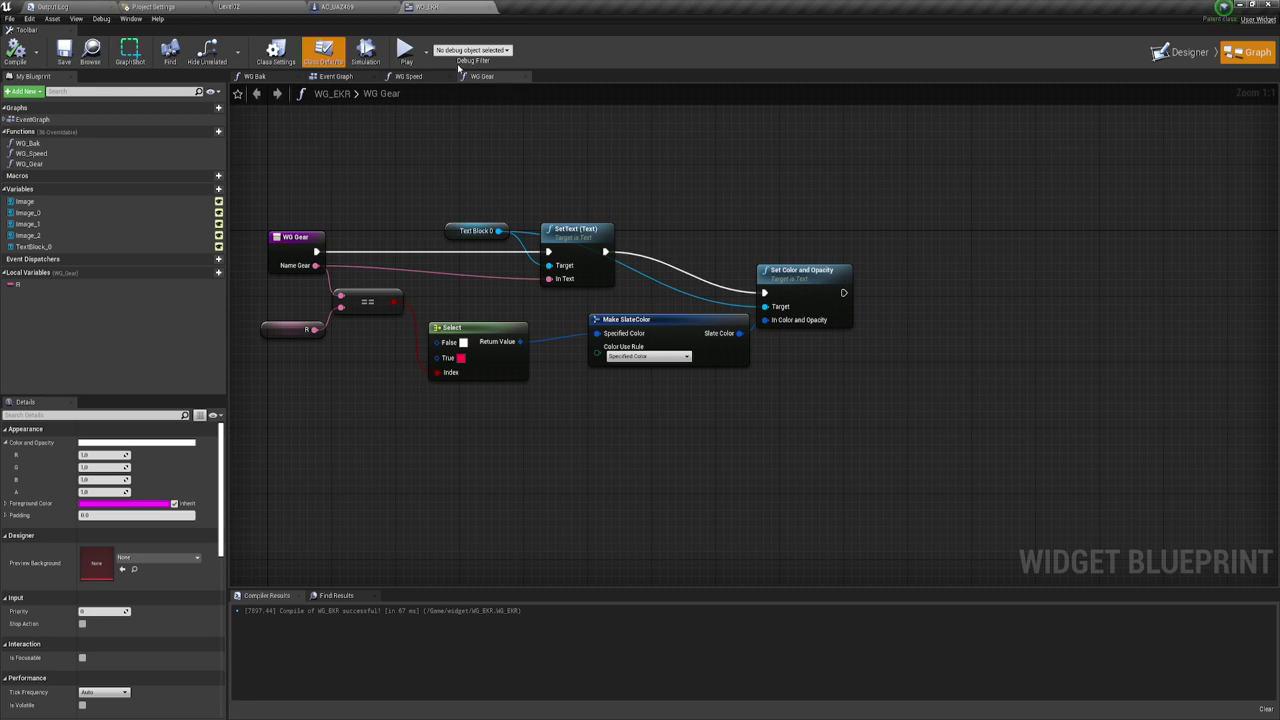
click(1185, 52)
scroll(801, 240, up, 5)
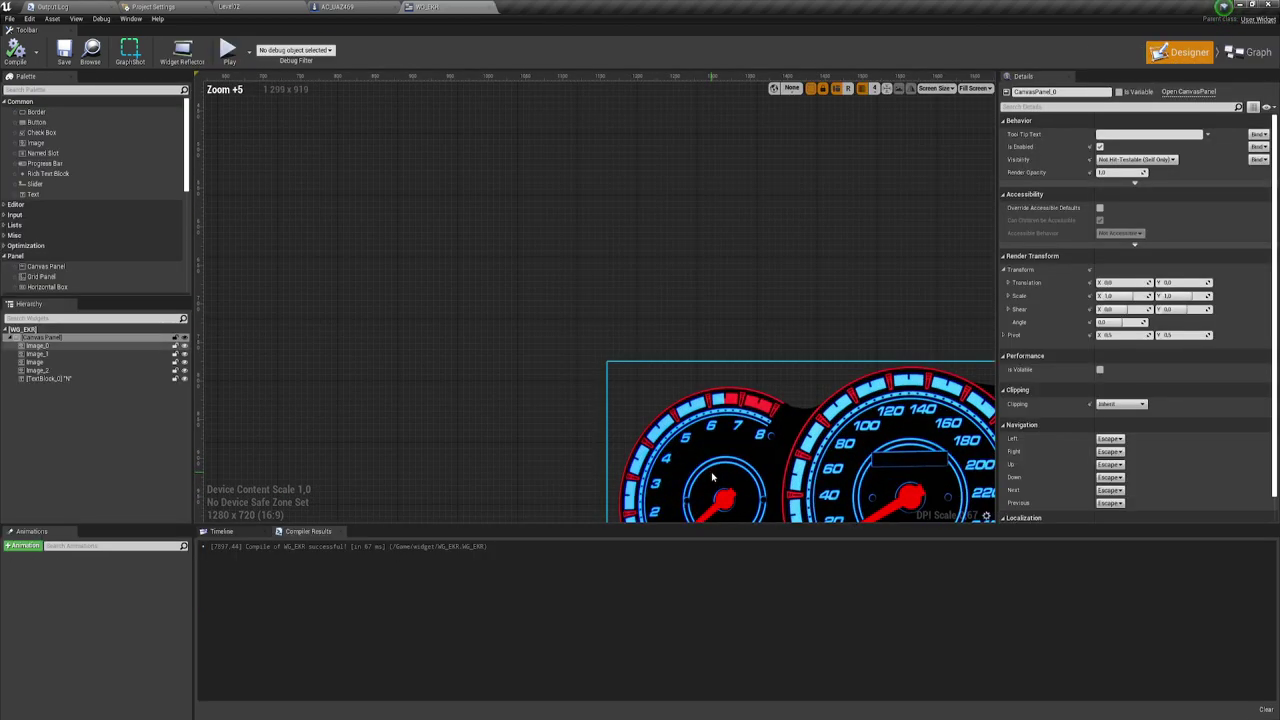
right_drag(801, 240, 617, 5)
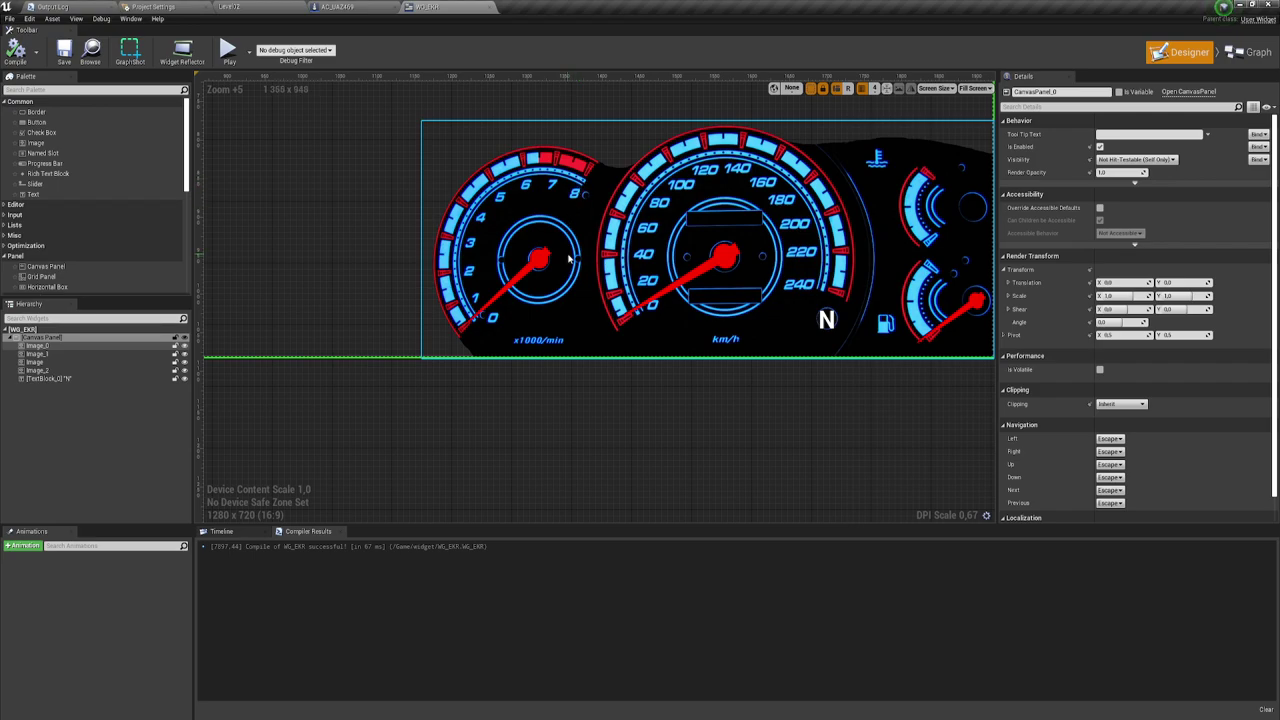
Set the needle Image's render angle to 128, scrub it to 131, and compile
click(535, 266)
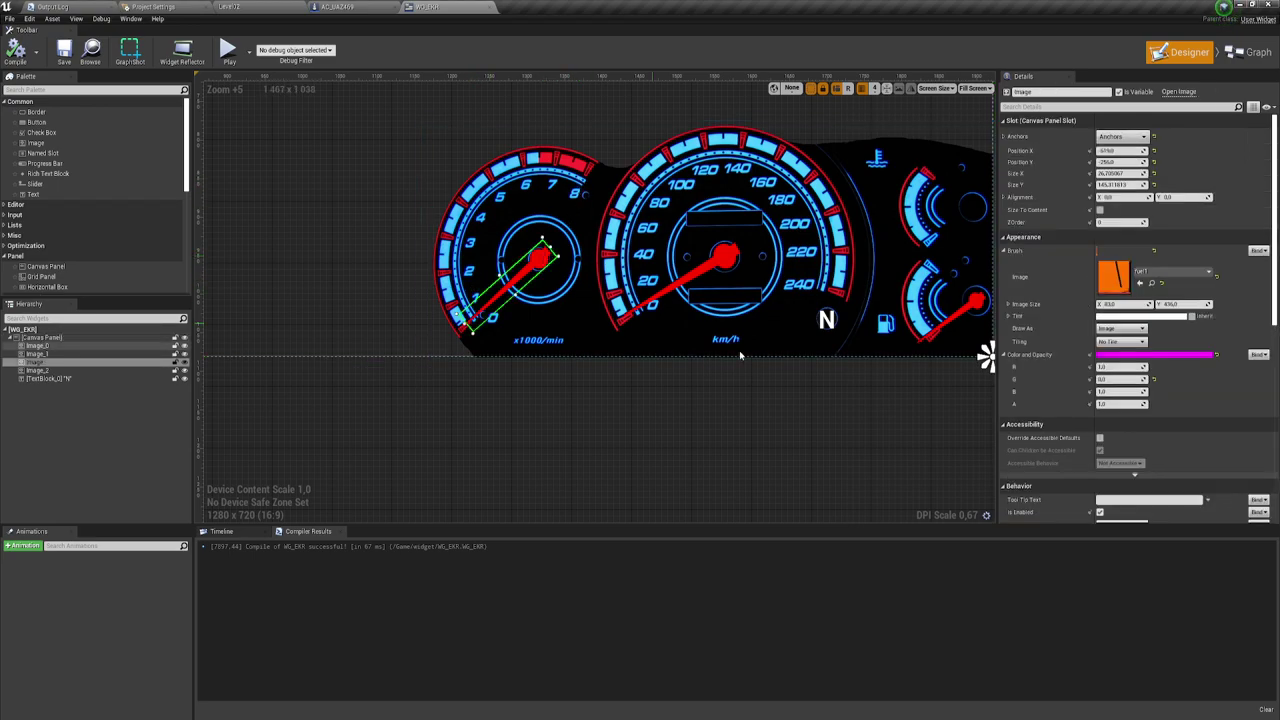
scroll(1160, 445, down, 2)
scroll(1176, 452, down, 2)
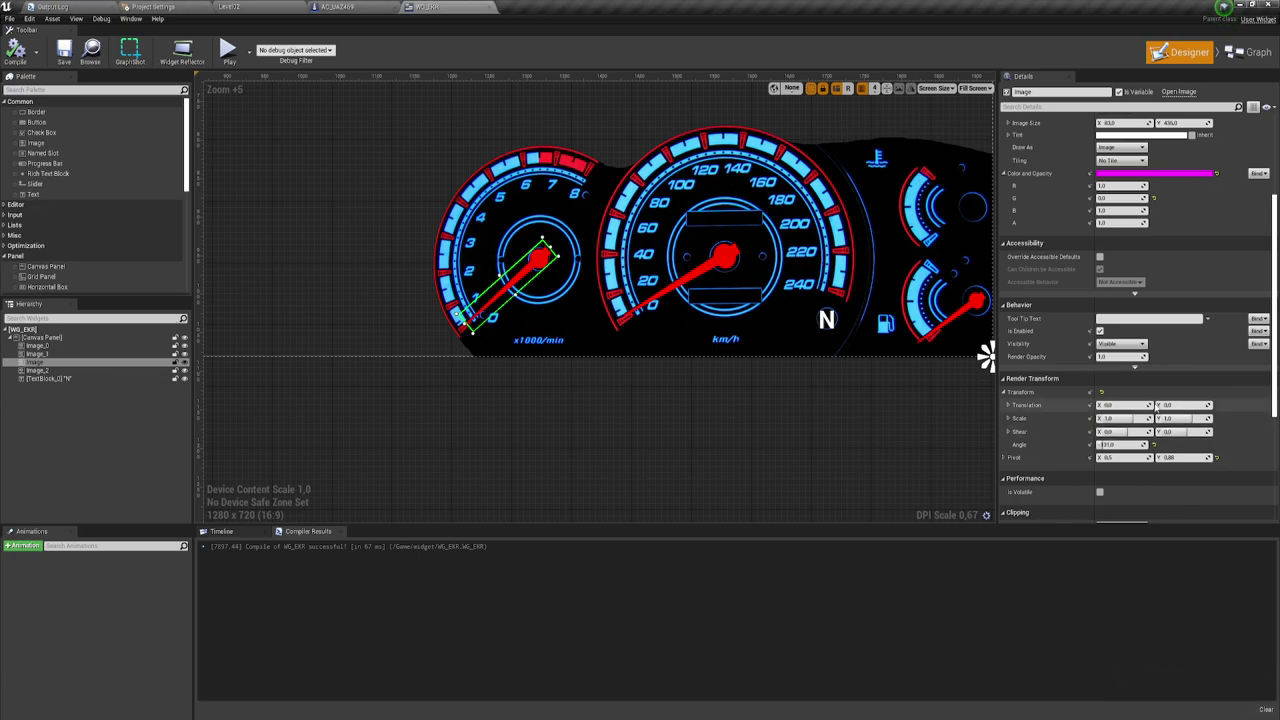
click(1120, 444)
text(128)
key(Return)
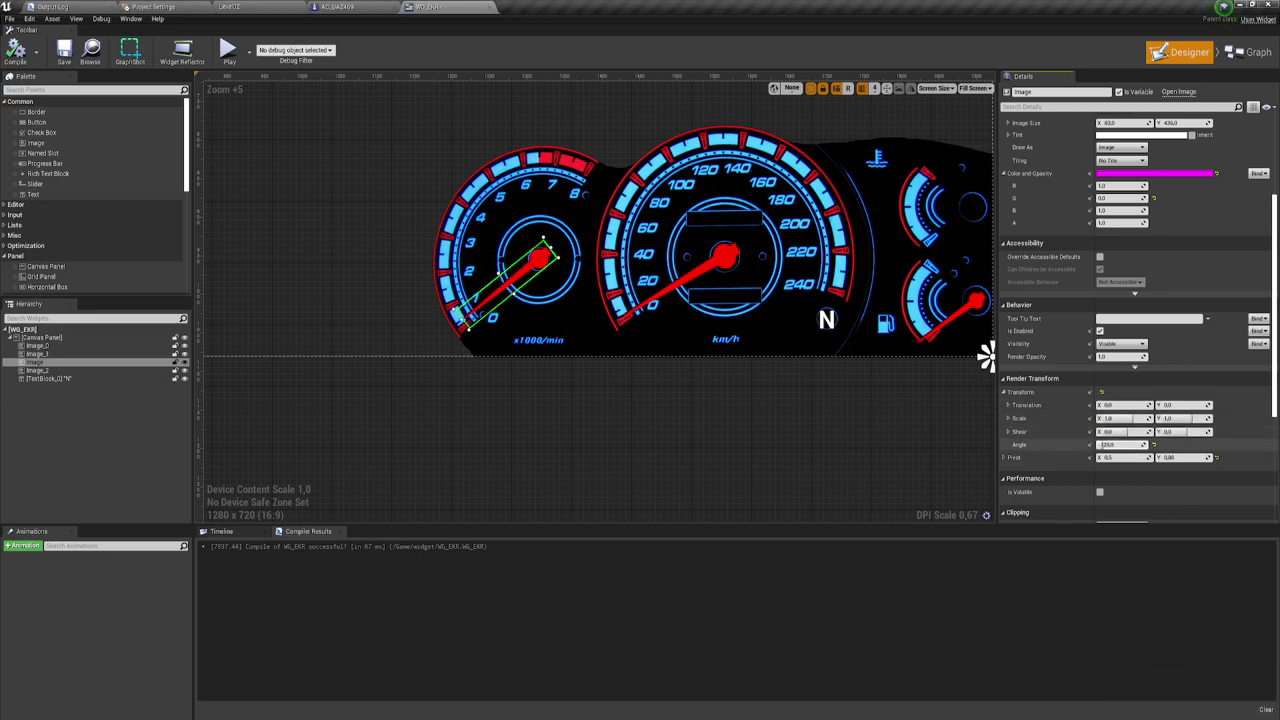
mouse_move(1120, 444)
mouse_down()
mouse_move(1180, 444)
mouse_move(1092, 444)
mouse_up()
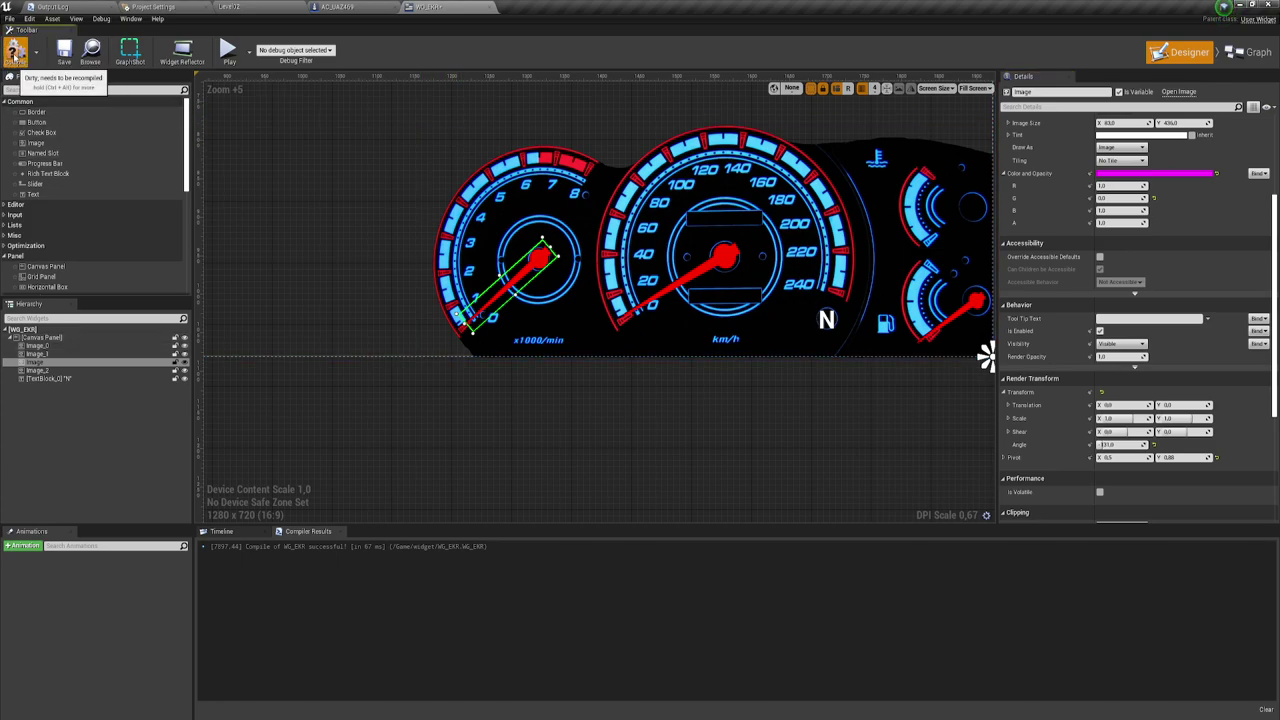
click(15, 50)
Create a WG_Tachometr function in WG_EKR's graph, then return to the Designer layout
click(1250, 52)
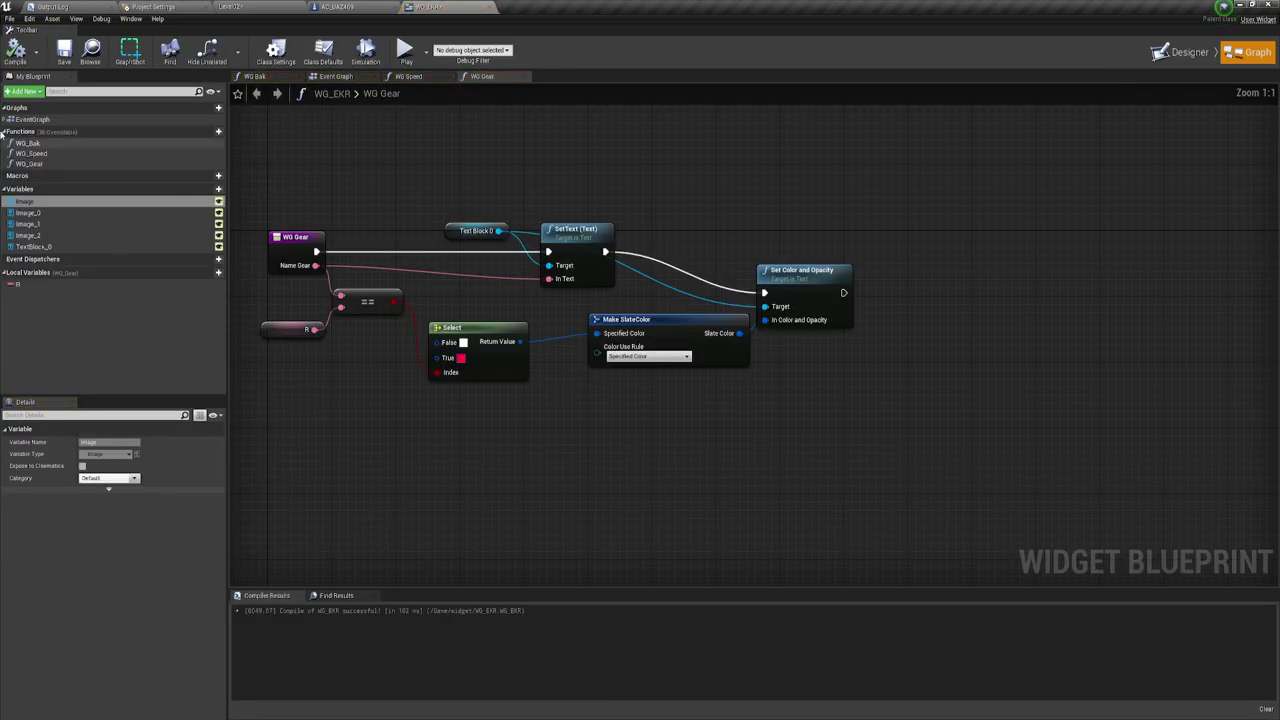
click(209, 131)
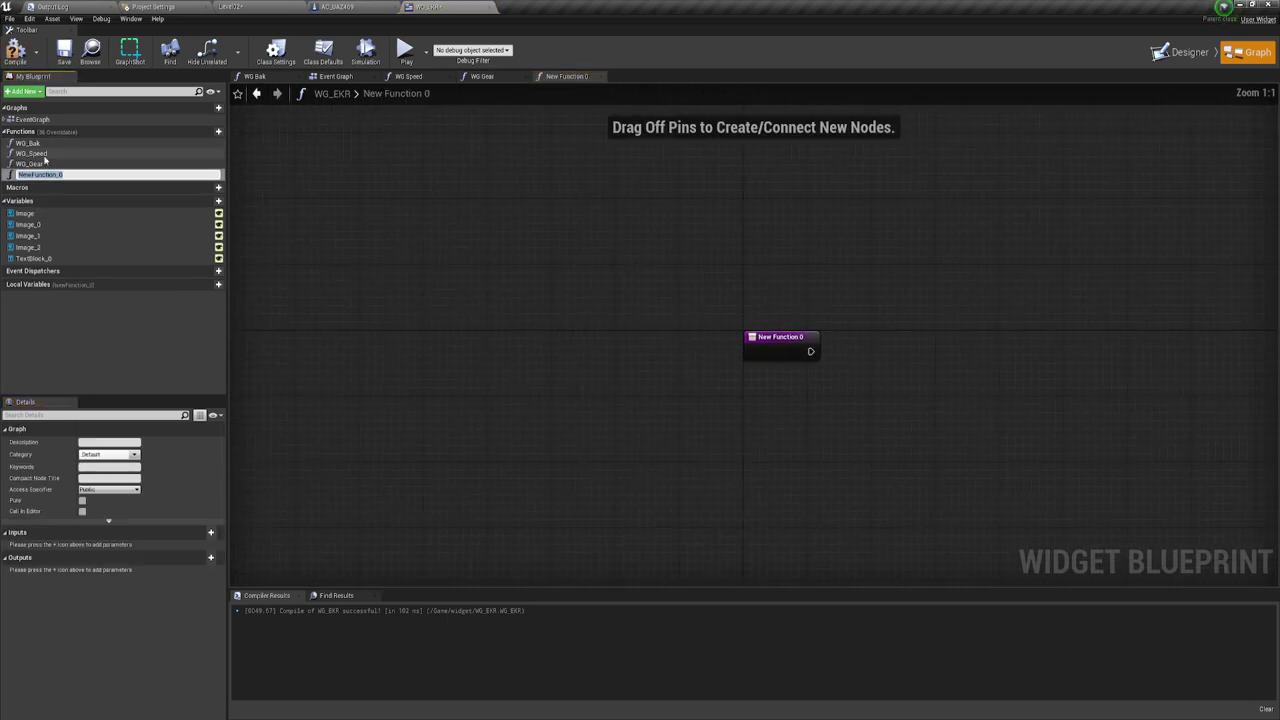
text(WG_tacho)
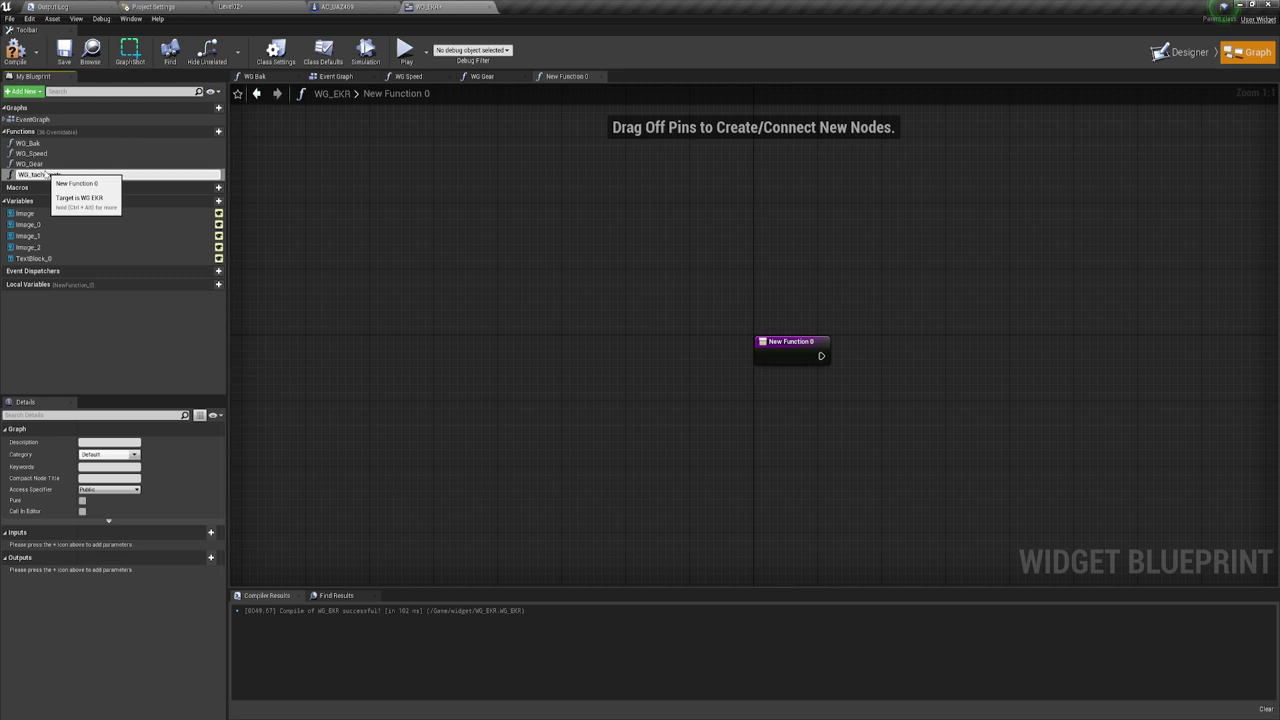
key(Return)
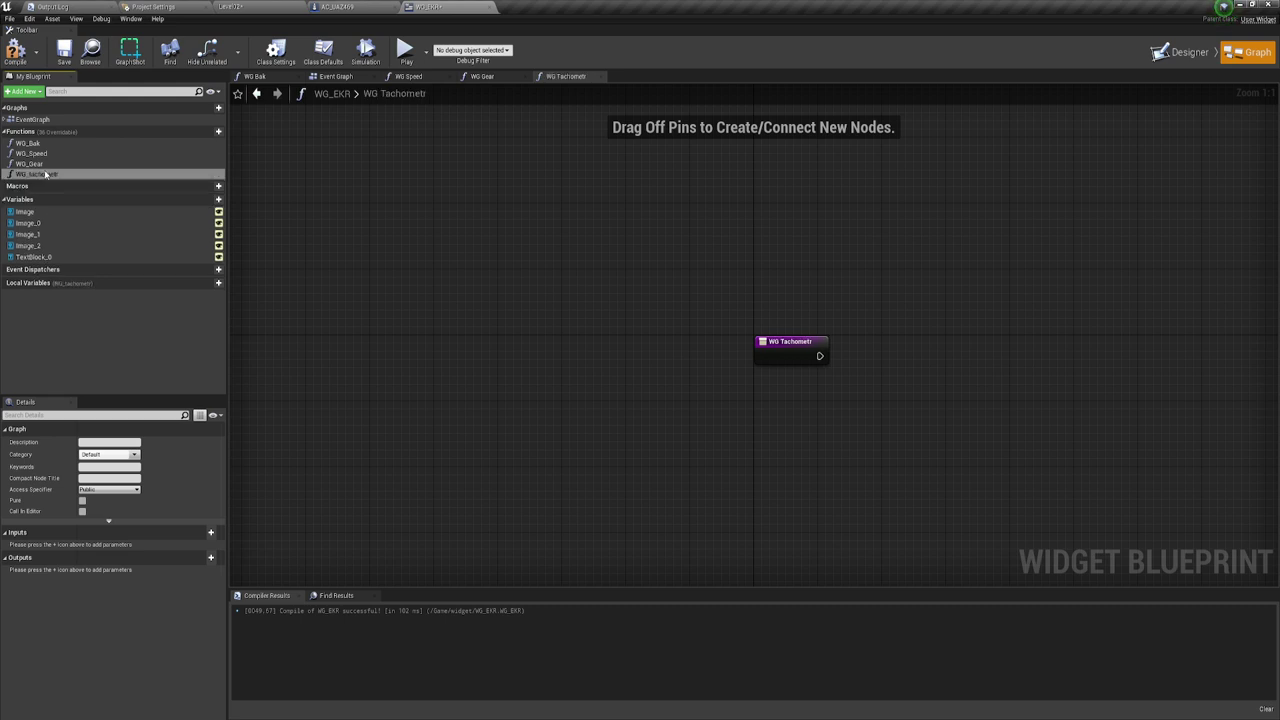
right_drag(868, 363, 555, 328)
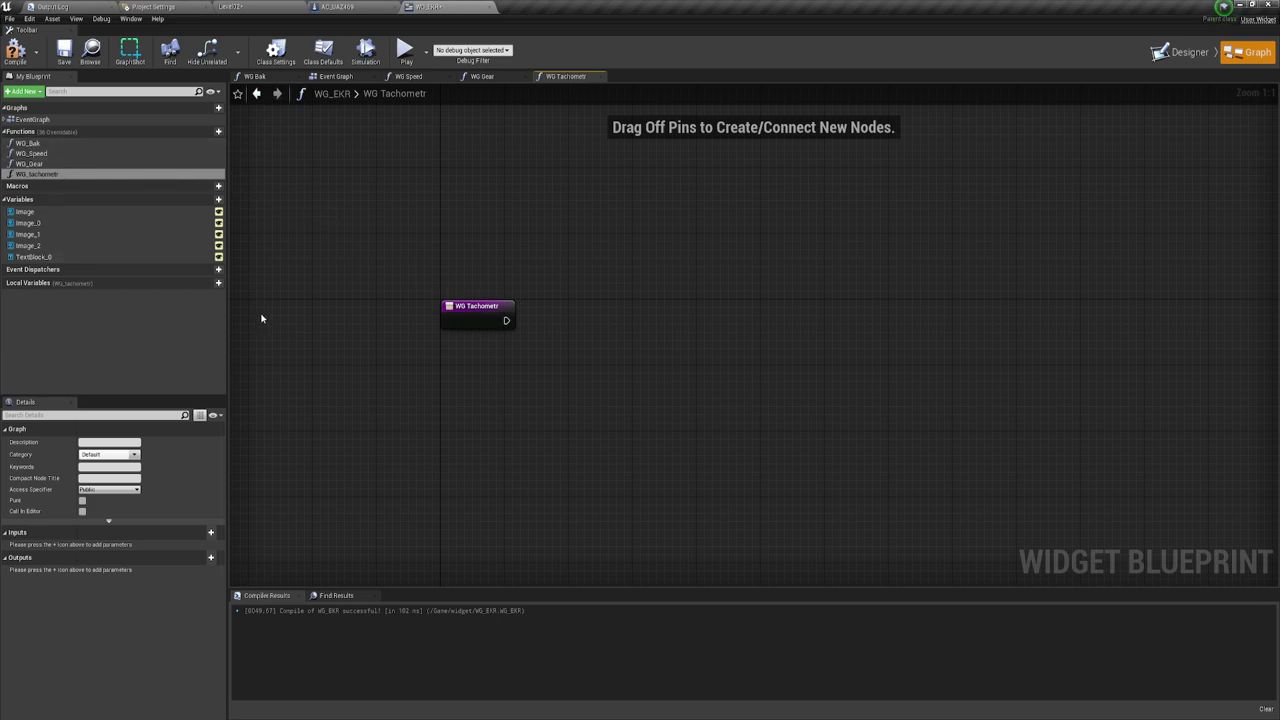
click(1185, 52)
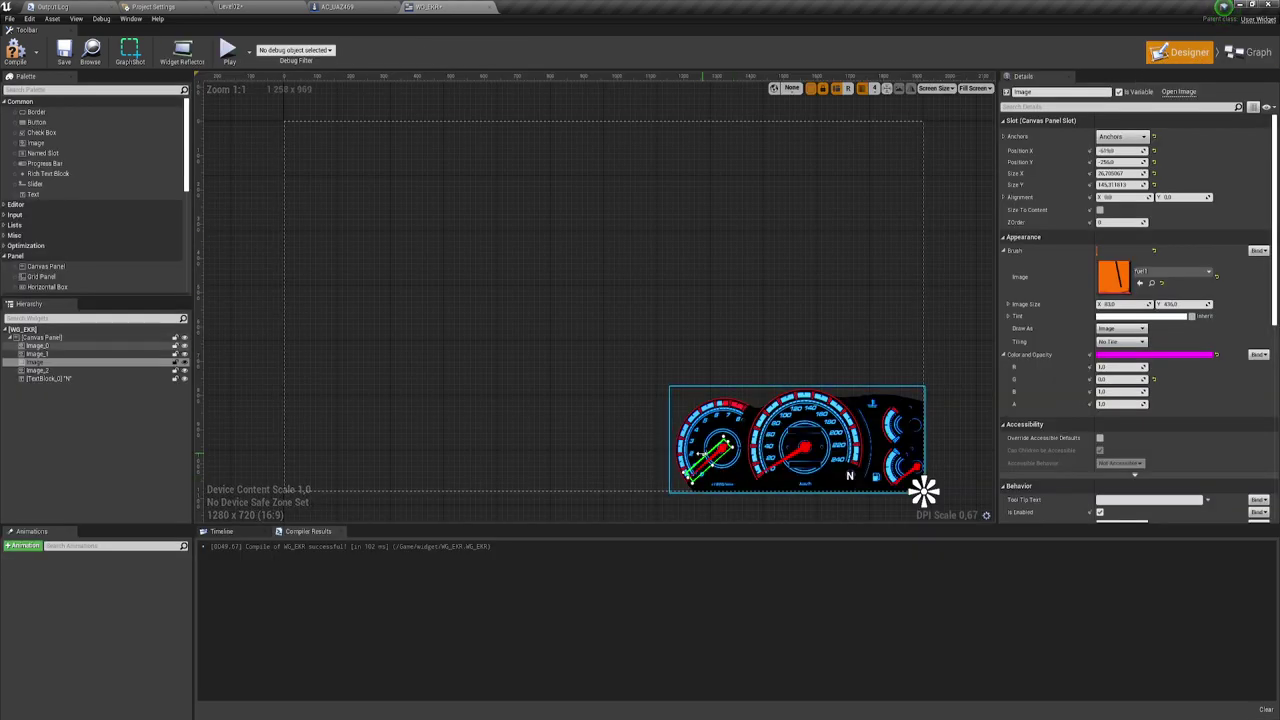
In WG_Tachometr, add Set Render Transform Angle targeting the Image variable and wire it from the entry
click(1240, 60)
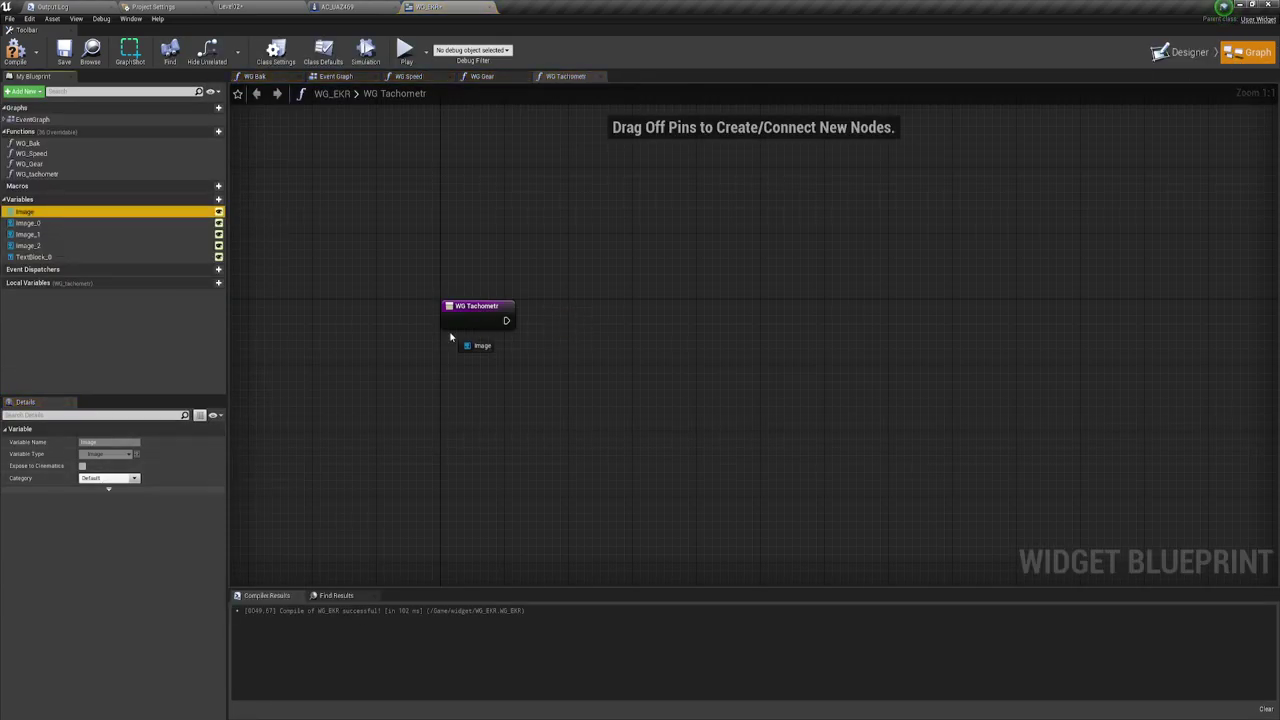
mouse_move(30, 212)
ctrl+mouse_down()
mouse_move(500, 352)
mouse_move(604, 296)
ctrl+mouse_up()
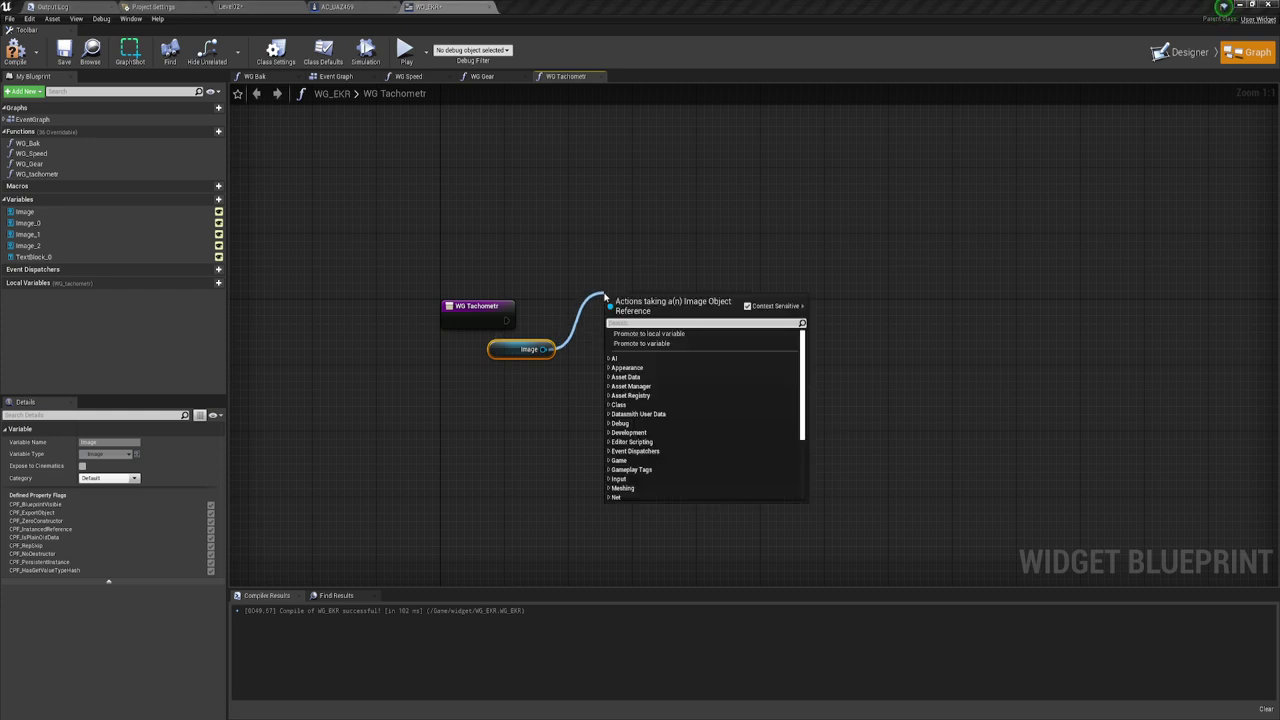
text(set)
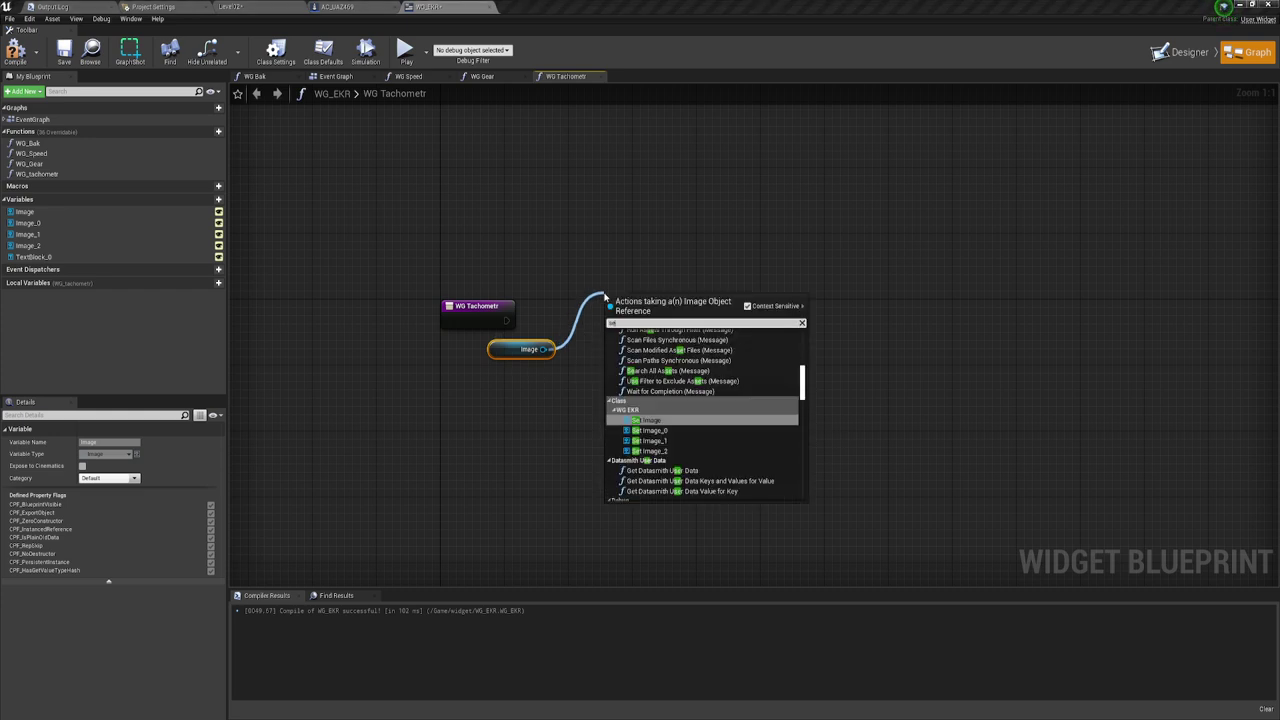
text( r)
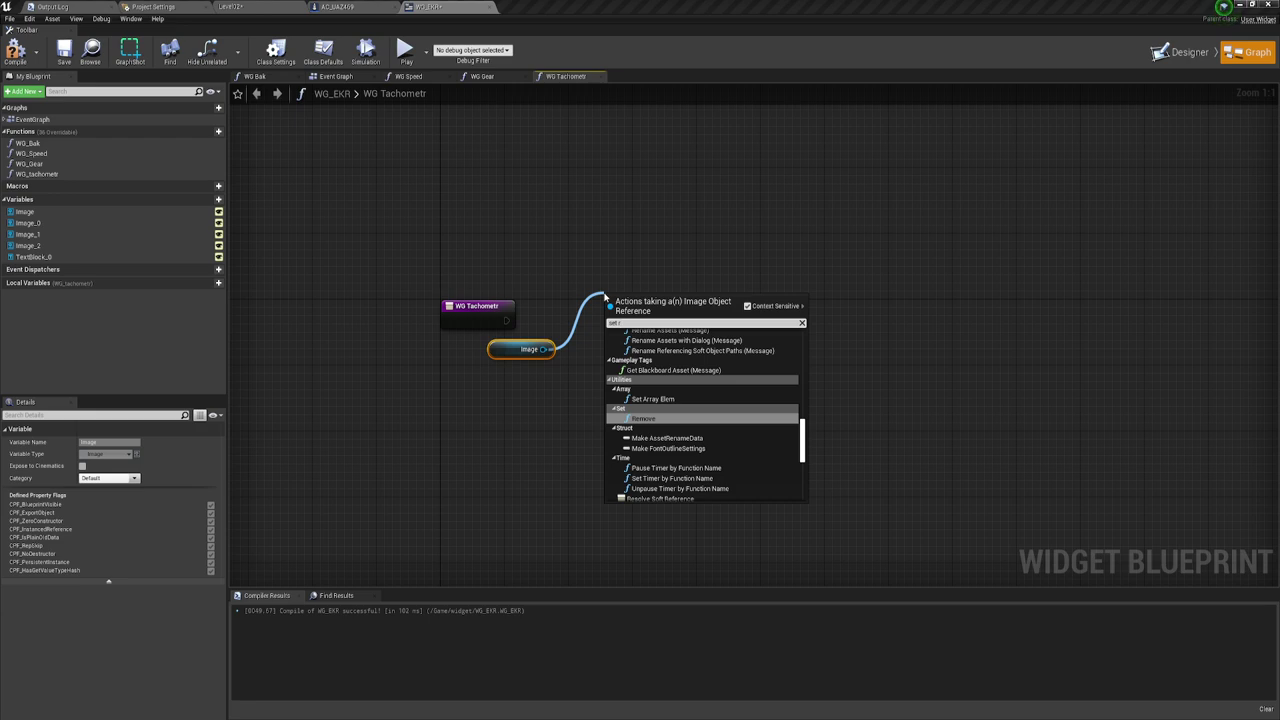
text(en)
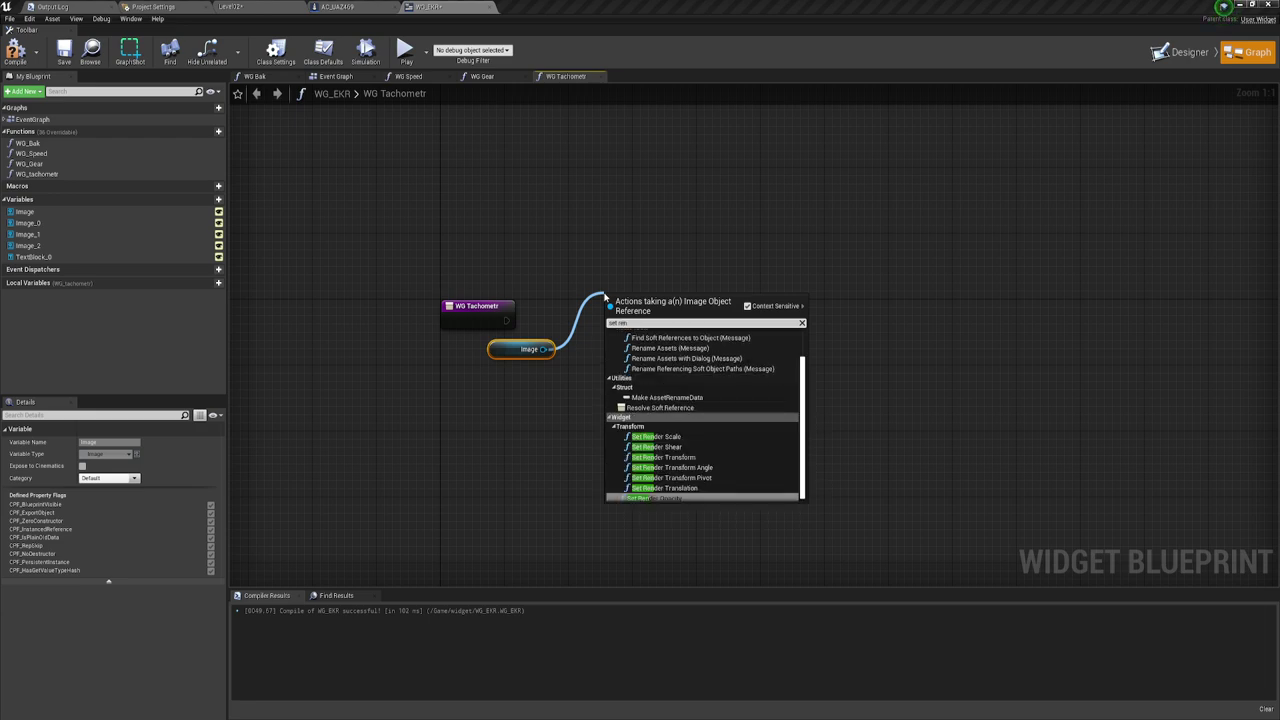
click(690, 467)
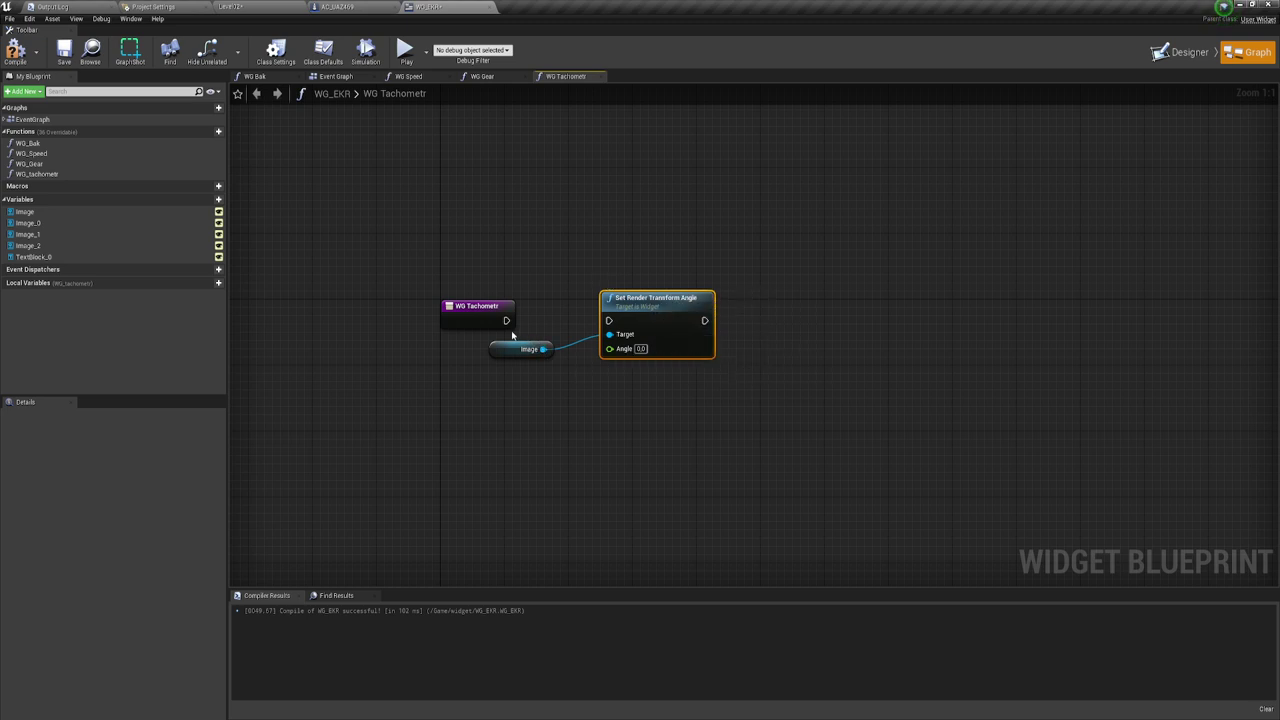
mouse_move(506, 320)
mouse_down()
mouse_move(608, 320)
mouse_move(650, 345)
mouse_move(776, 322)
mouse_move(659, 400)
mouse_up()
Feed the angle from a Lerp whose Alpha comes from a new function input named Tachometr
text(lerp)
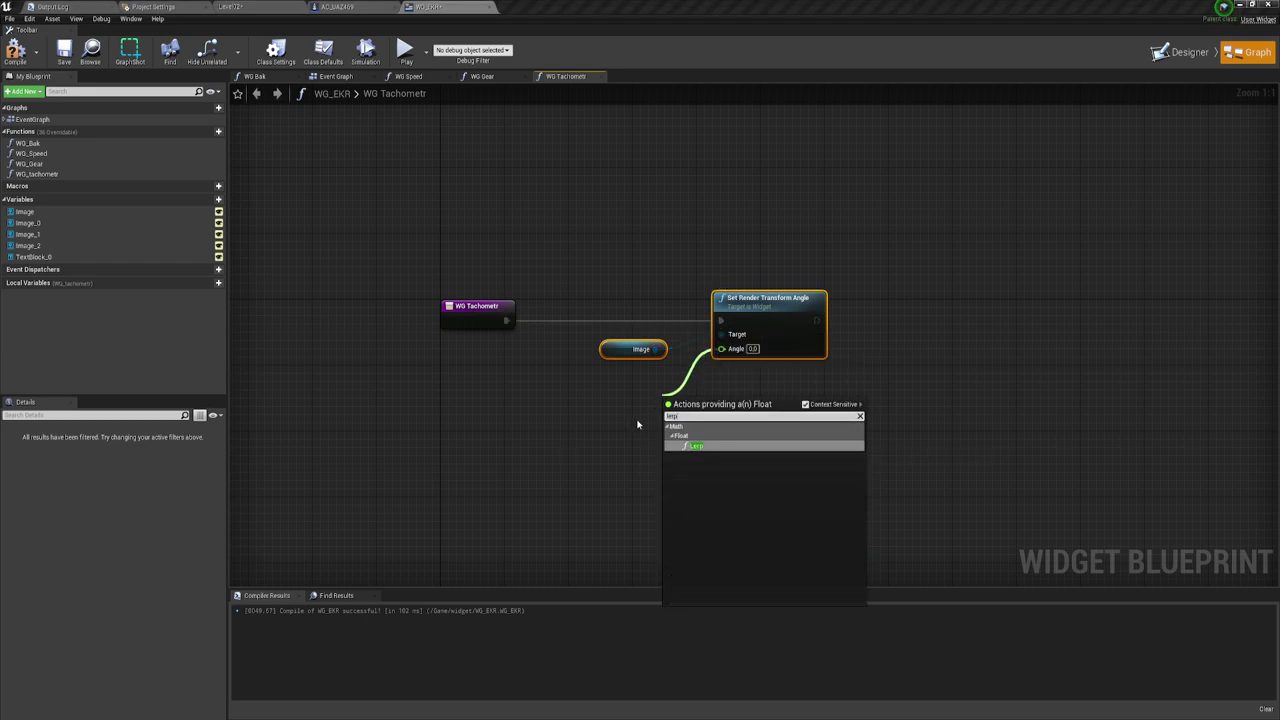
click(703, 450)
drag(760, 402, 640, 373)
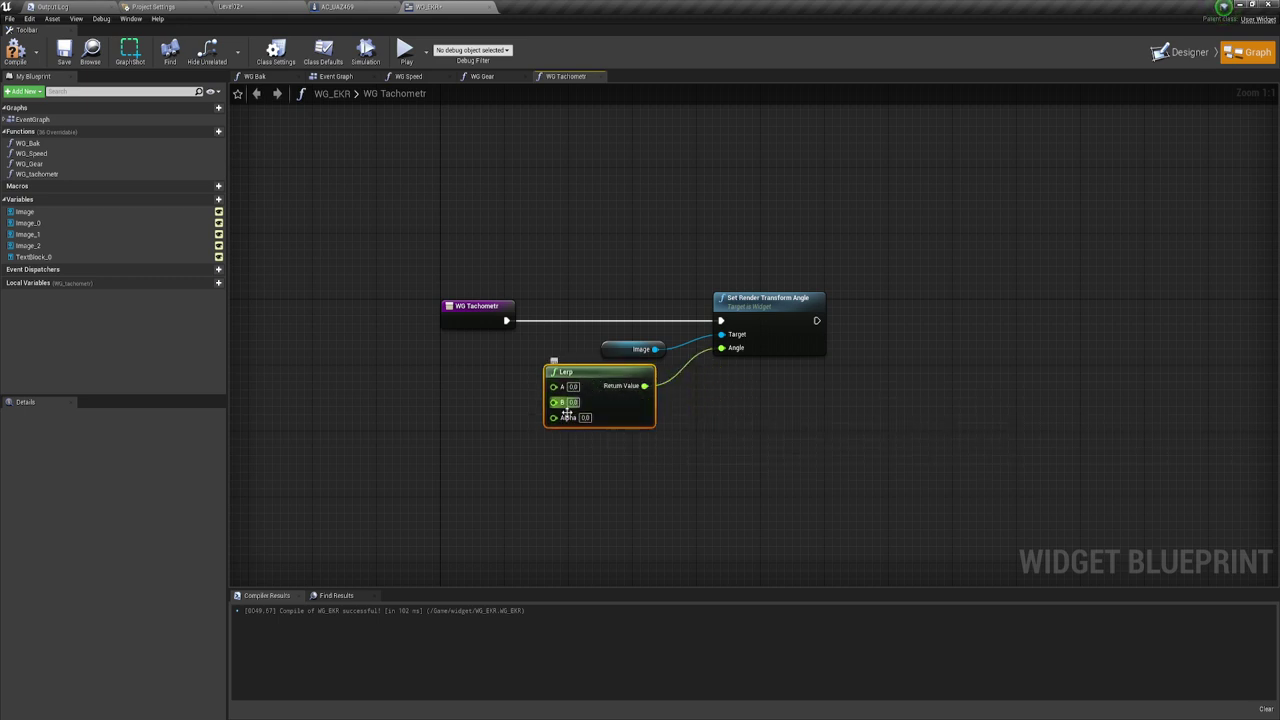
drag(556, 417, 498, 330)
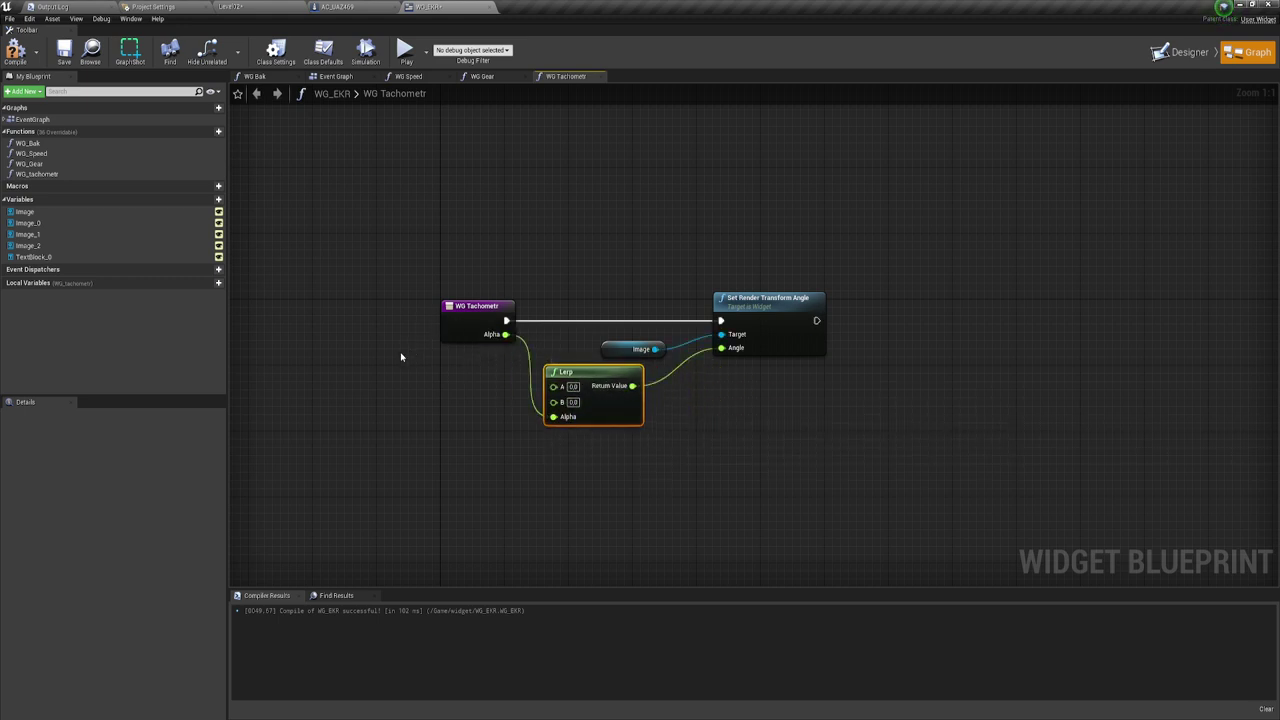
click(478, 326)
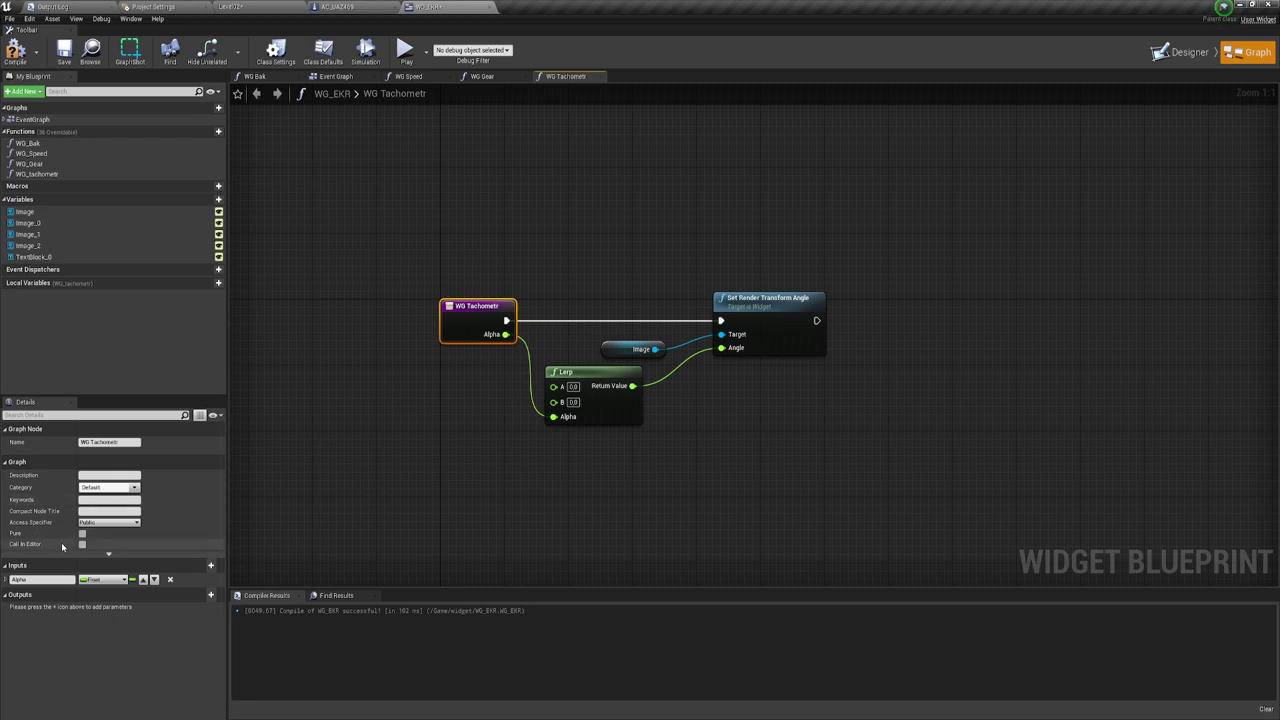
click(40, 580)
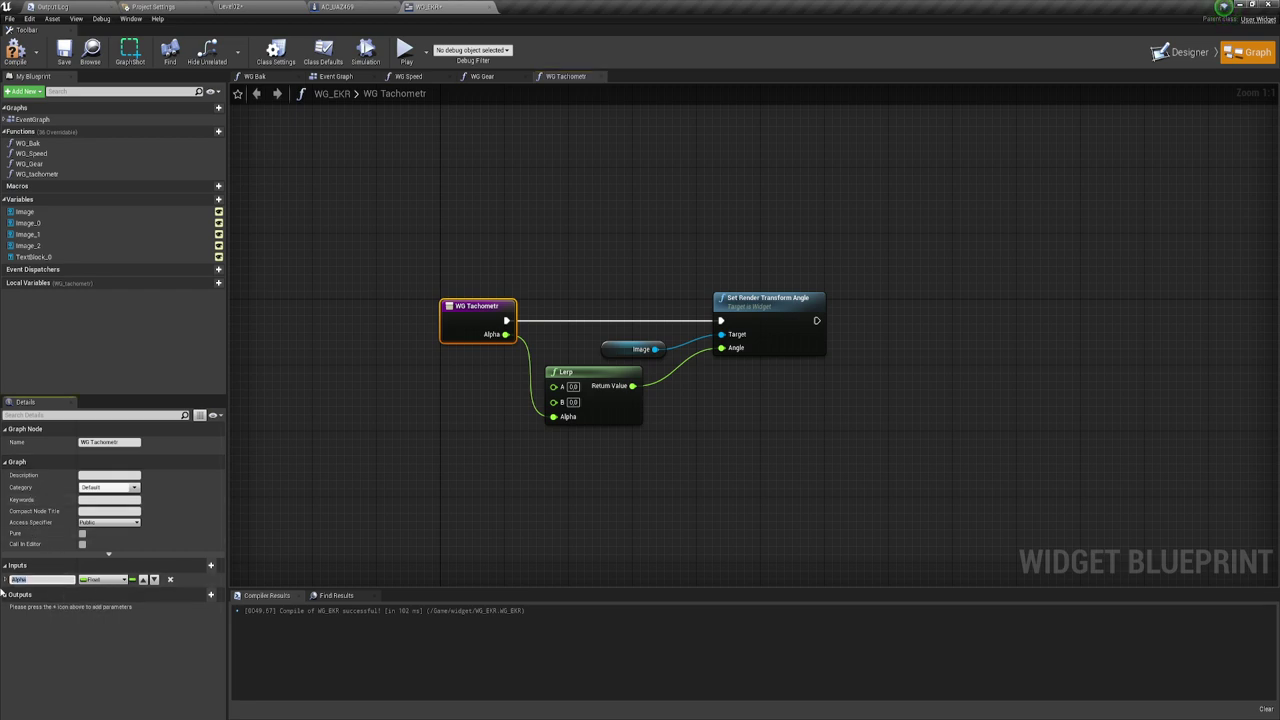
key(BackSpace)
text(Ki)
key(Return)
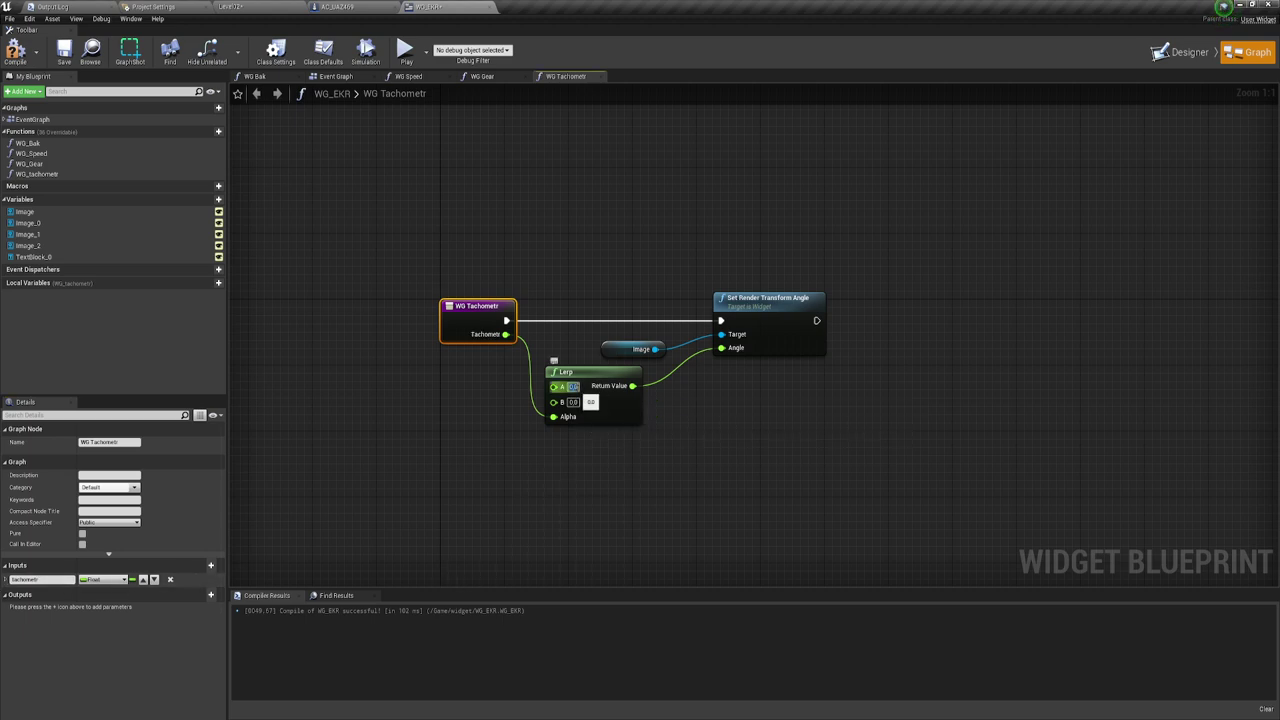
Set the Lerp's A value to -133 and B value to 133
key(BackSpace)
text(-133)
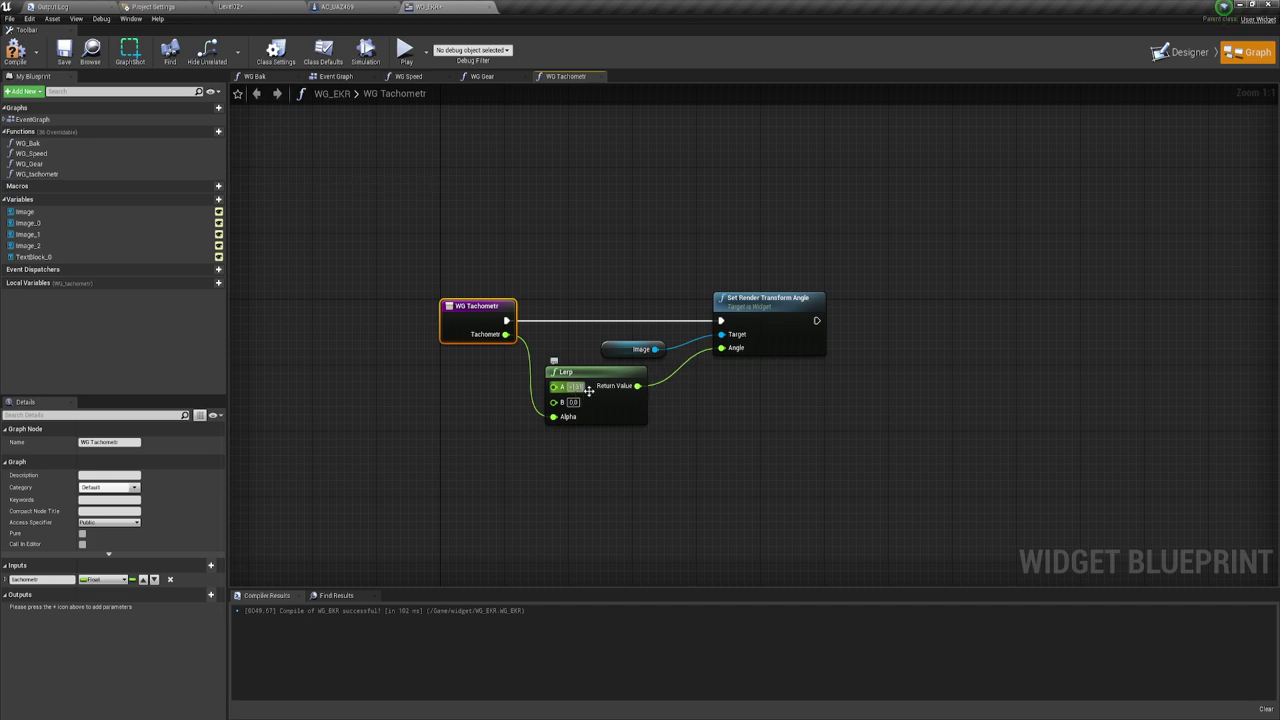
click(571, 402)
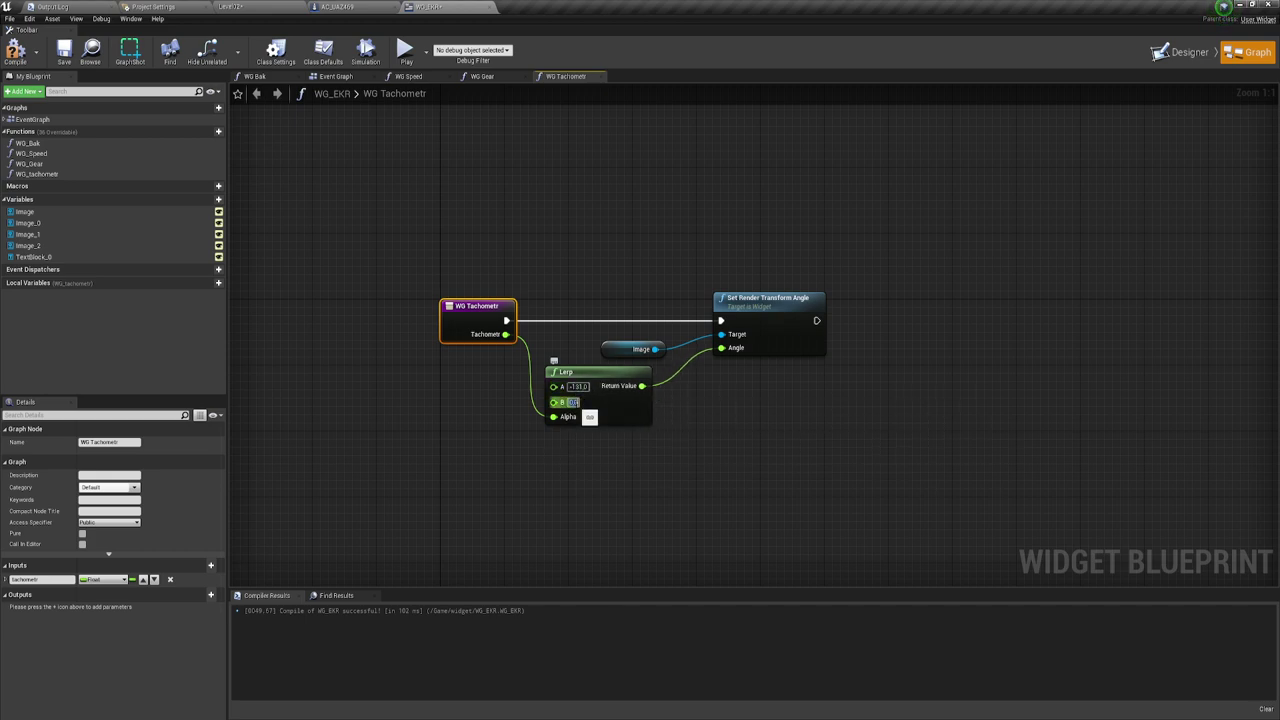
text(133)
click(665, 445)
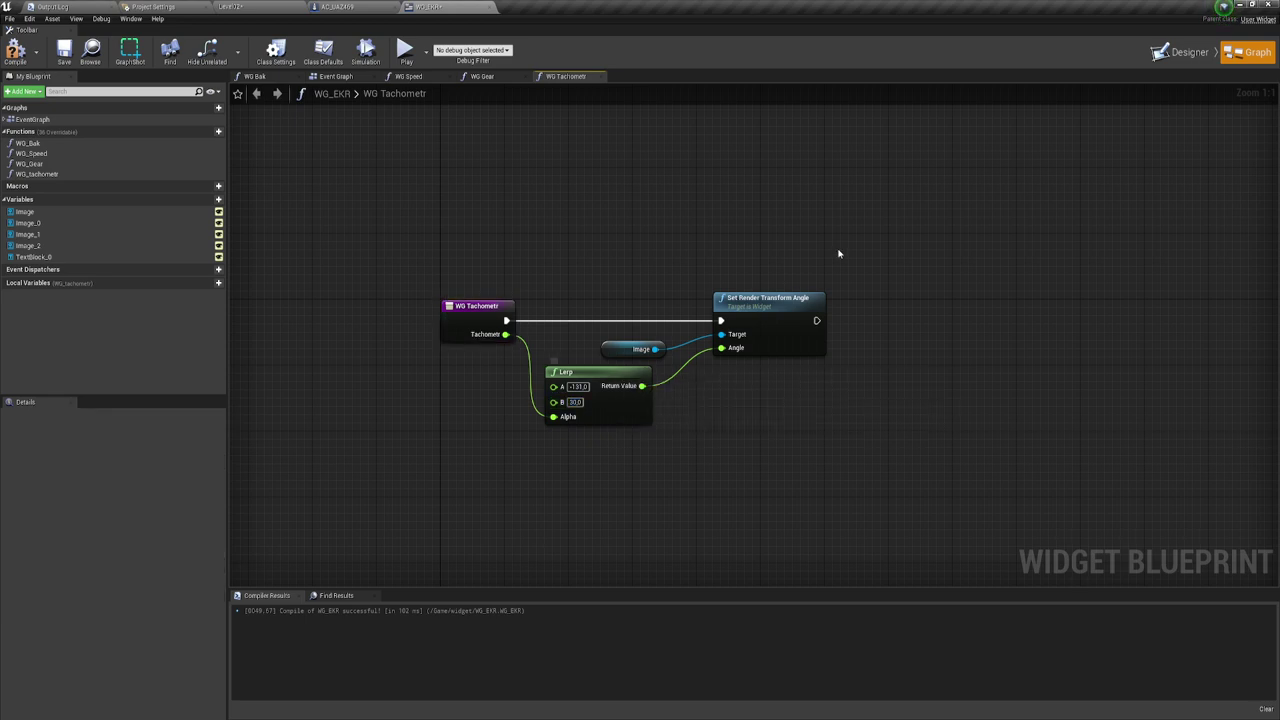
Compile WG_EKR, then add a Then 4 output to the BeginPlay Sequence in AC_UAZ469
click(15, 48)
click(359, 6)
right_drag(514, 194, 615, 150)
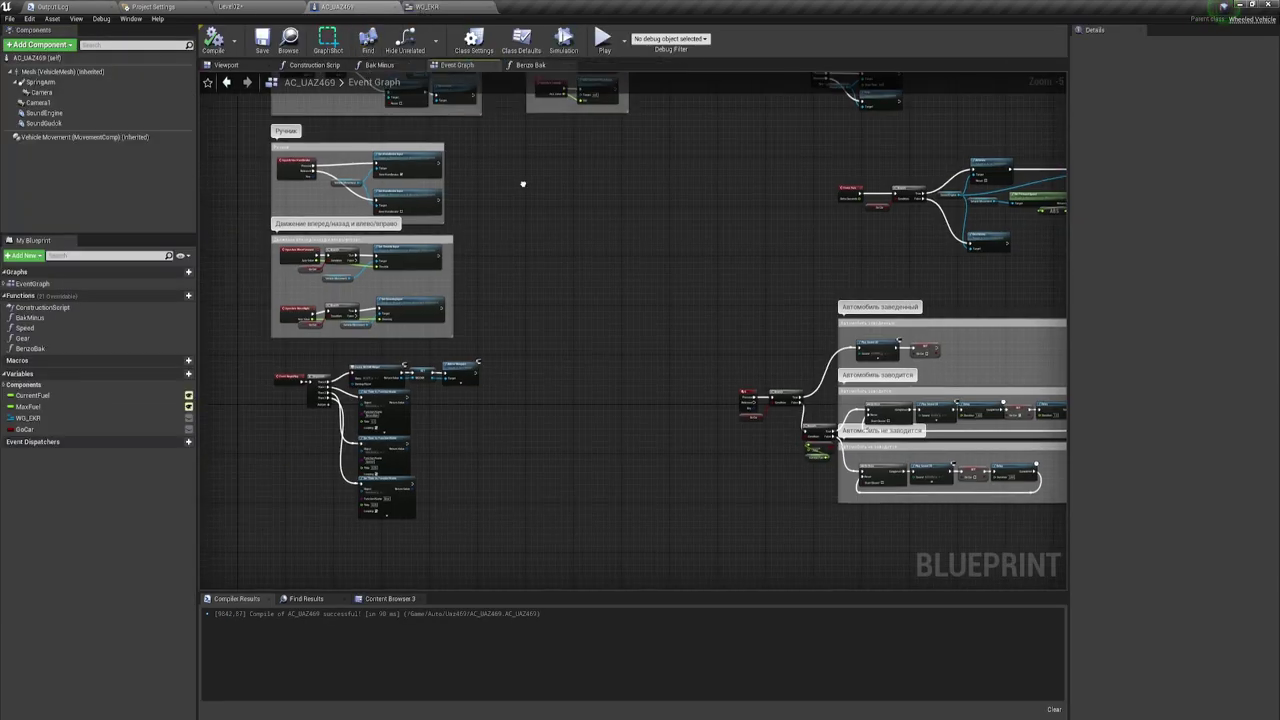
right_drag(516, 375, 673, 164)
scroll(593, 269, up, 5)
scroll(711, 225, down, 2)
right_drag(711, 225, 666, 271)
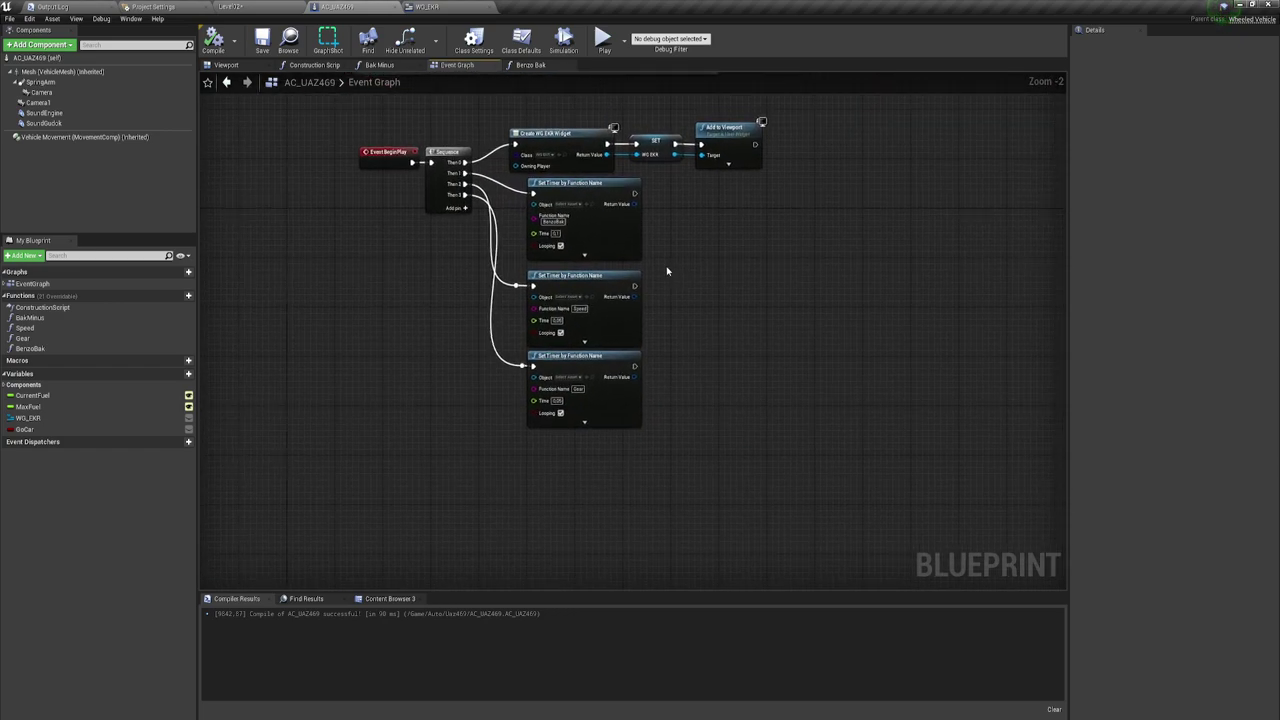
click(465, 208)
scroll(483, 266, up, 1)
scroll(443, 255, up, 1)
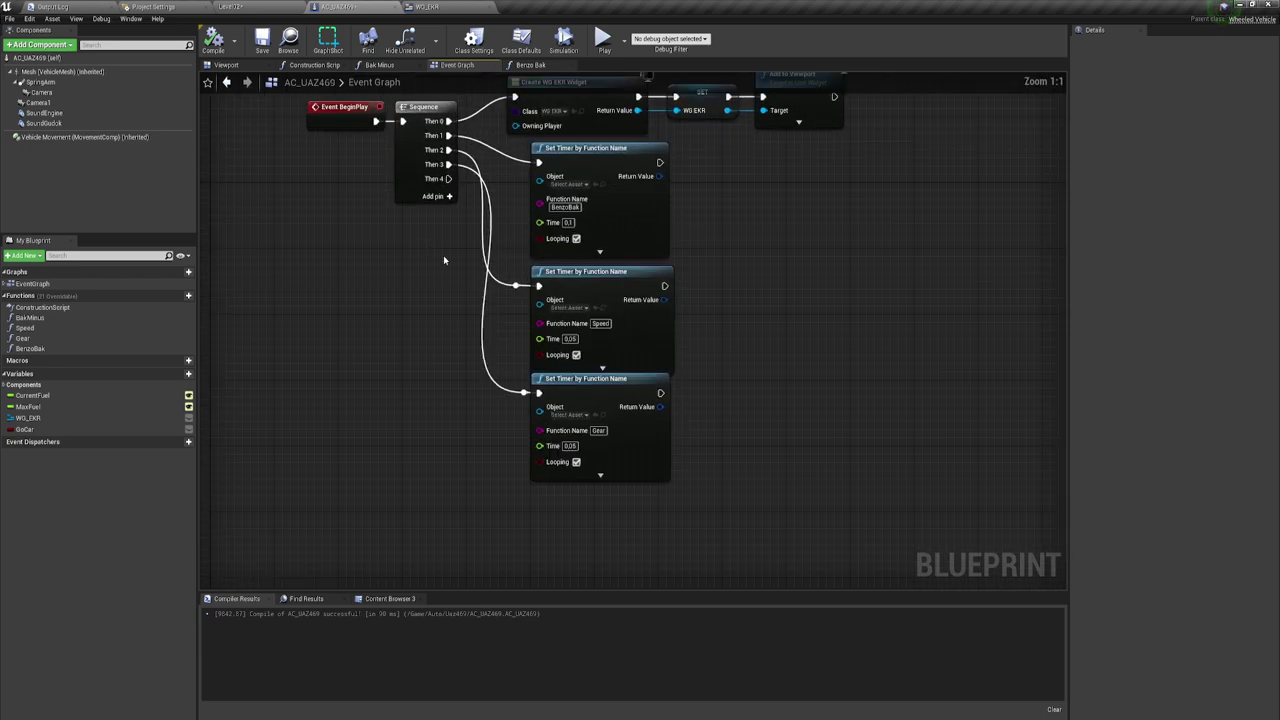
right_drag(444, 260, 413, 226)
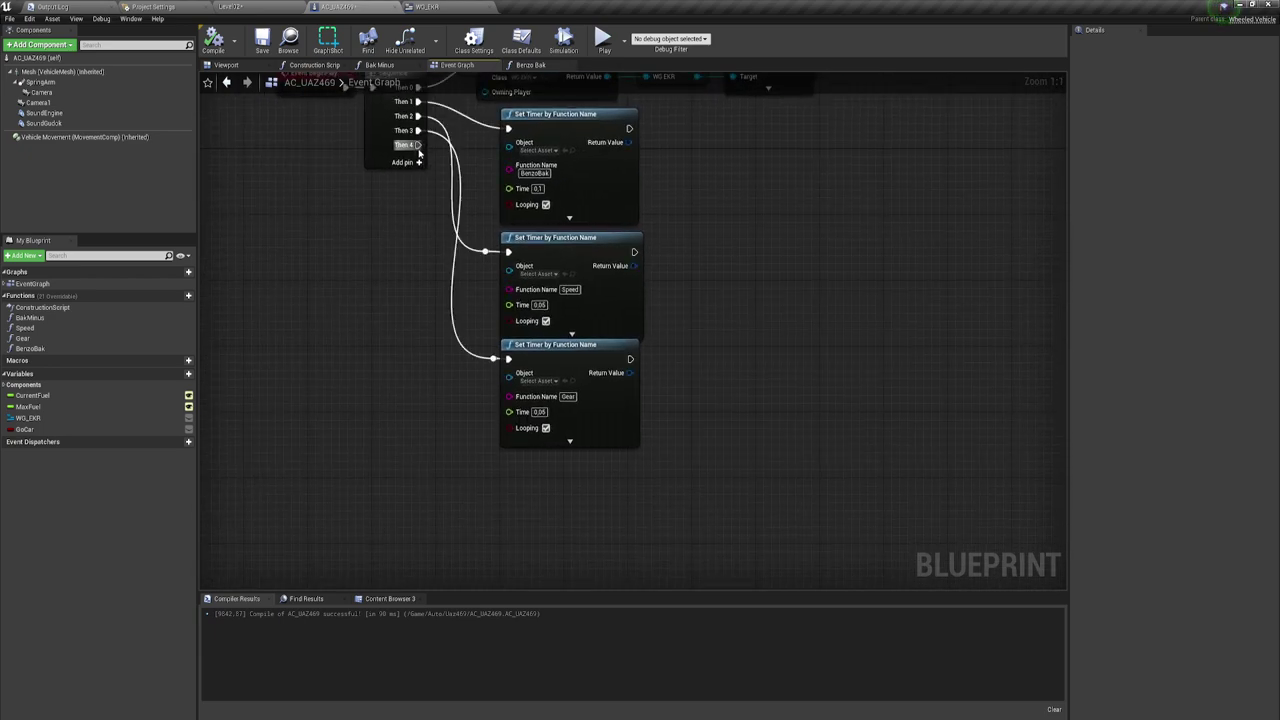
Duplicate the Gear Set Timer node onto Then 4 and set its function name to Tachometr
click(586, 352)
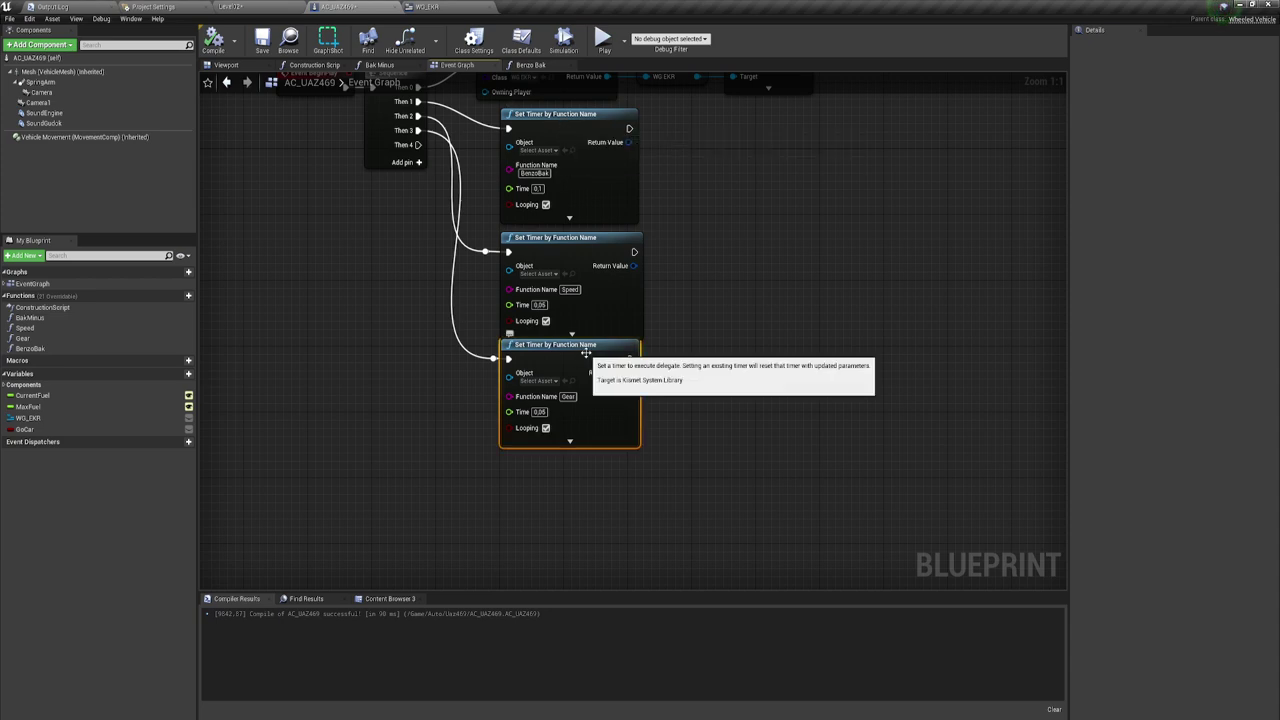
key(ctrl+c)
key(ctrl+v)
drag(570, 461, 418, 145)
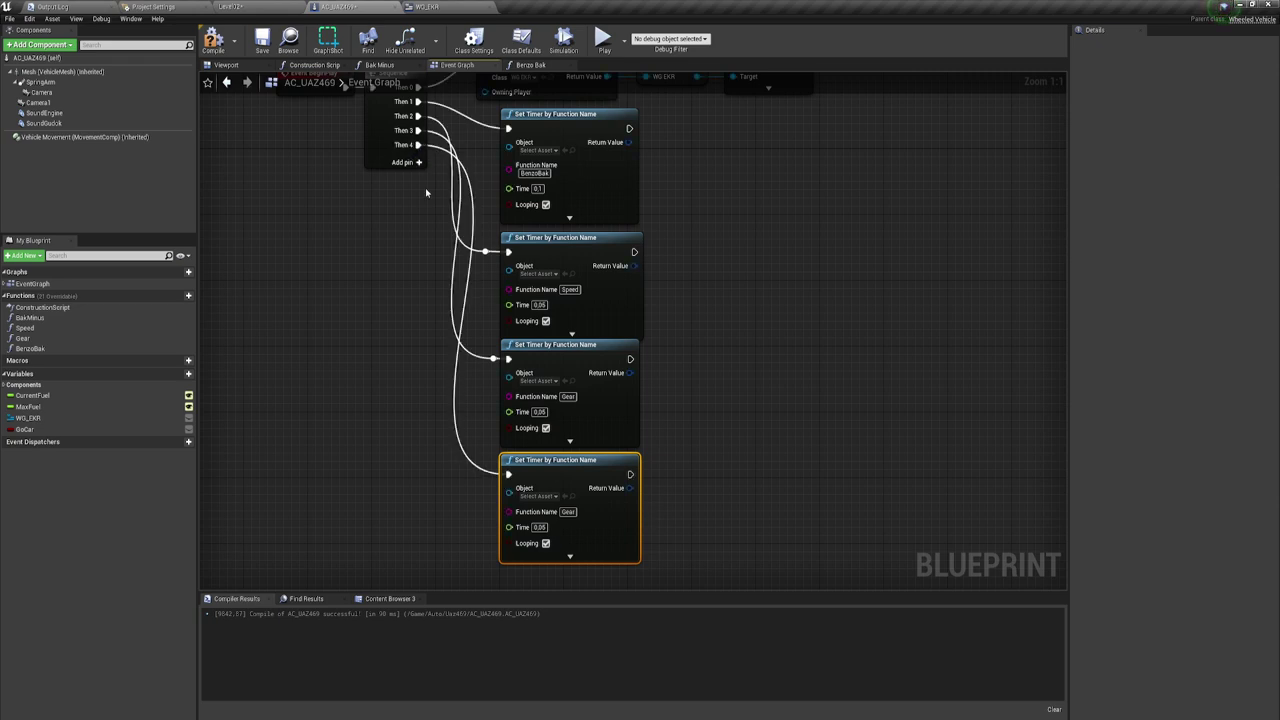
right_drag(592, 296, 596, 201)
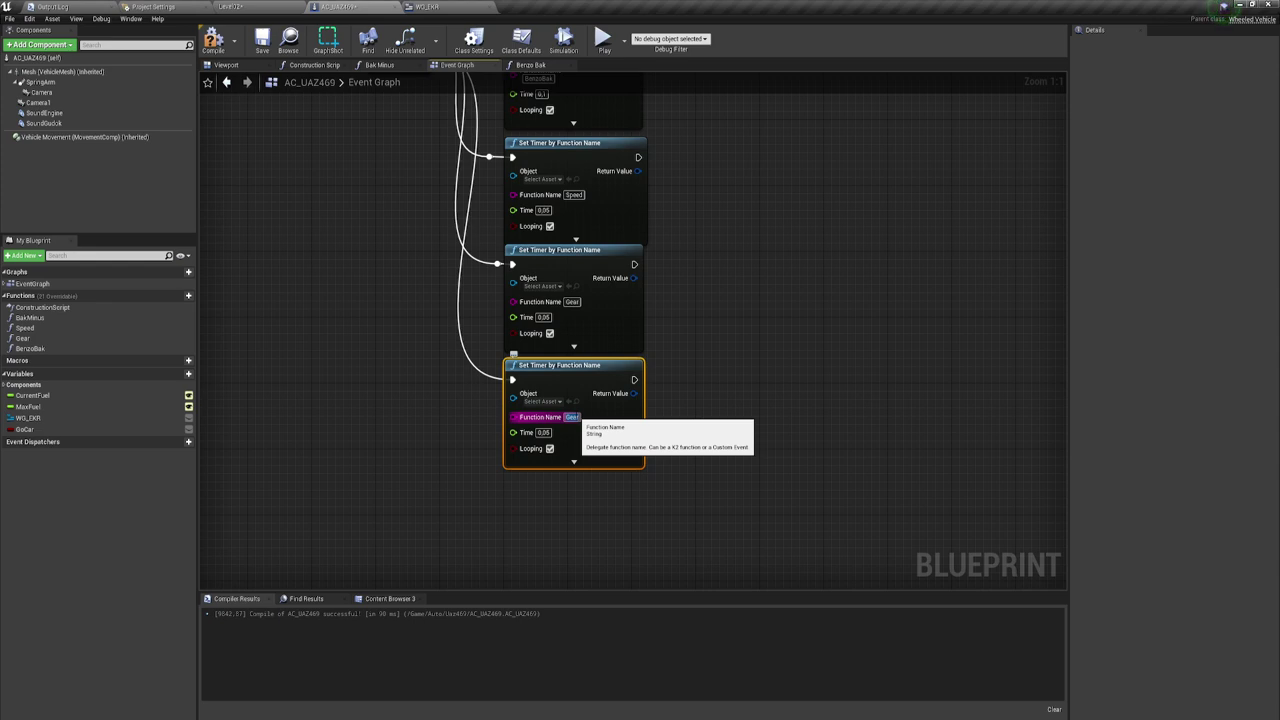
click(572, 417)
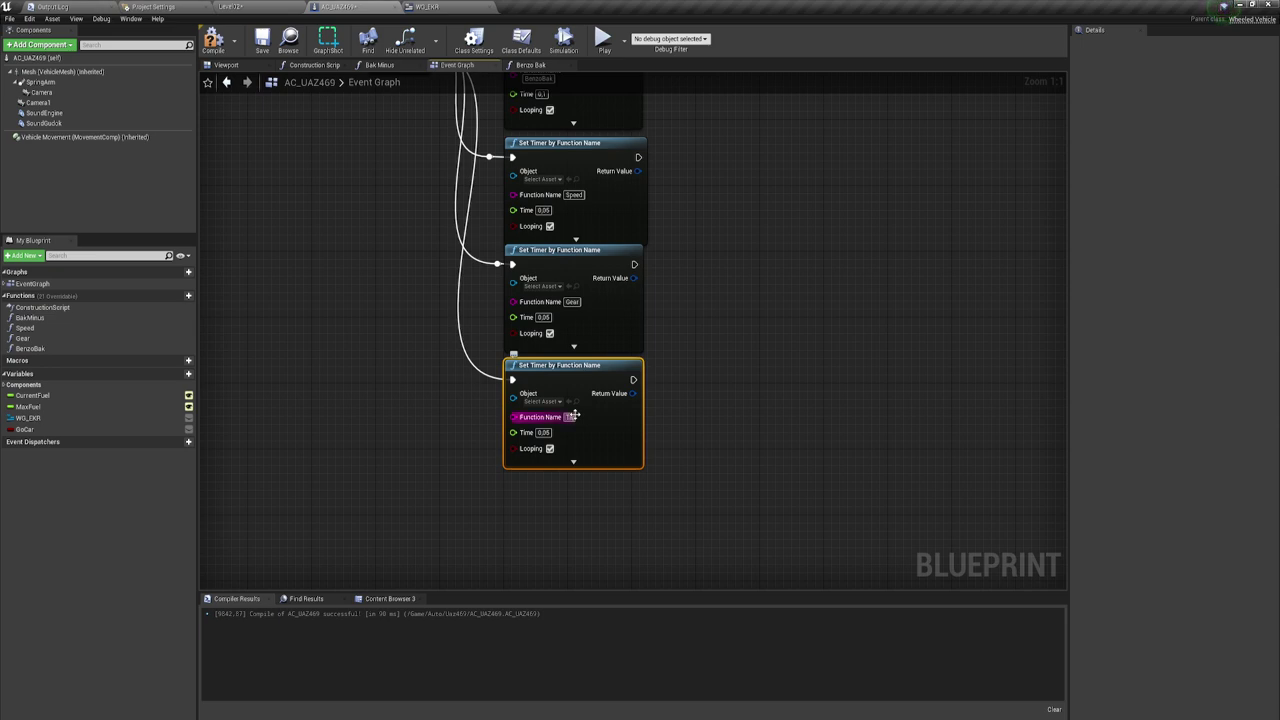
text(BakMinus)
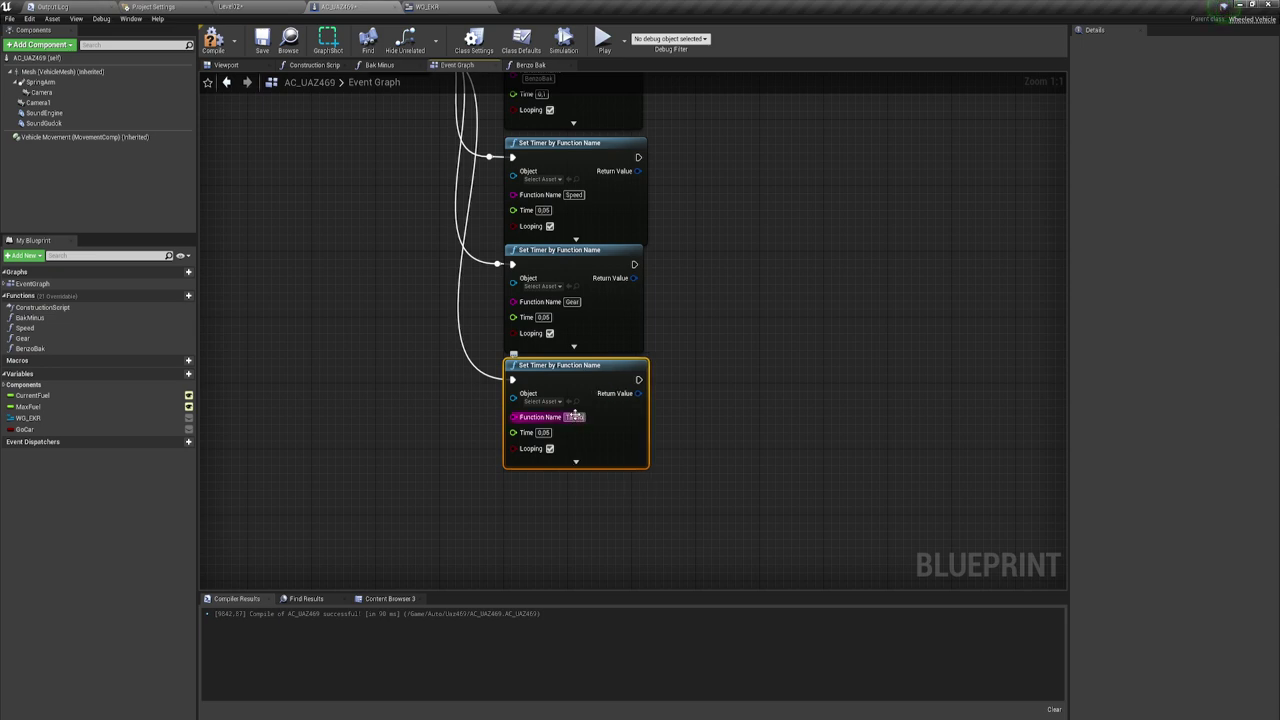
key(Return)
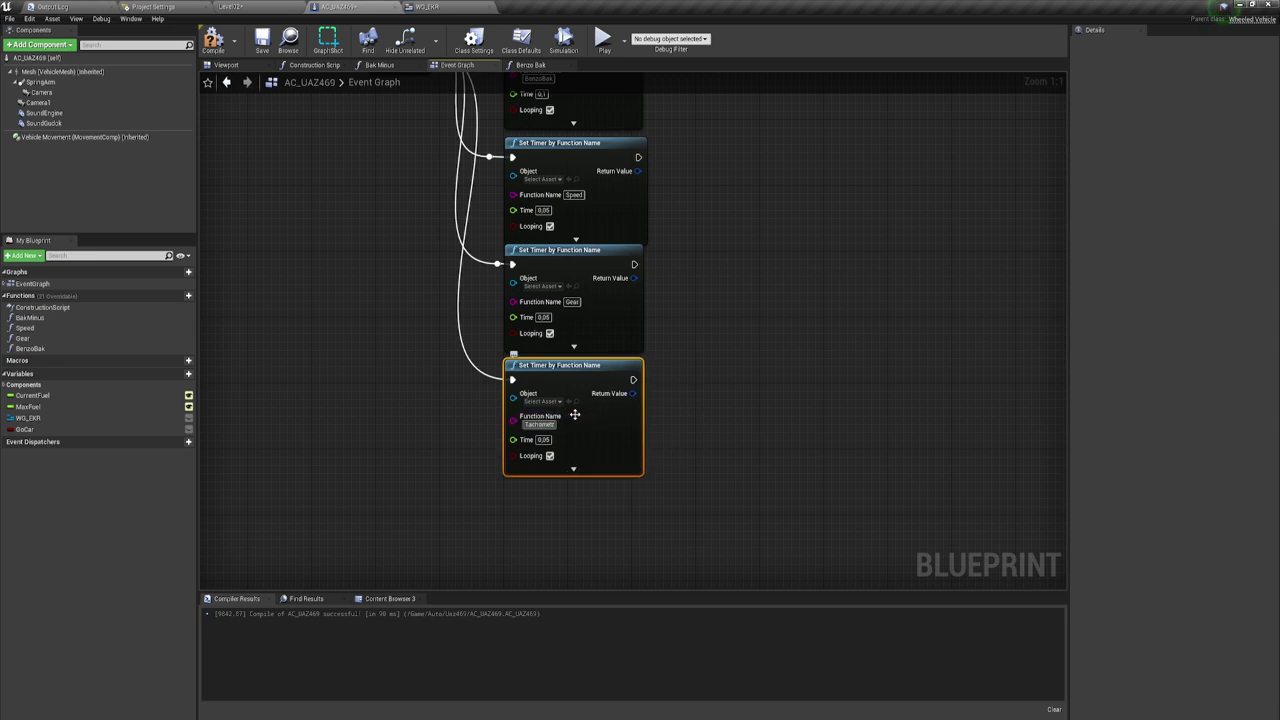
click(734, 443)
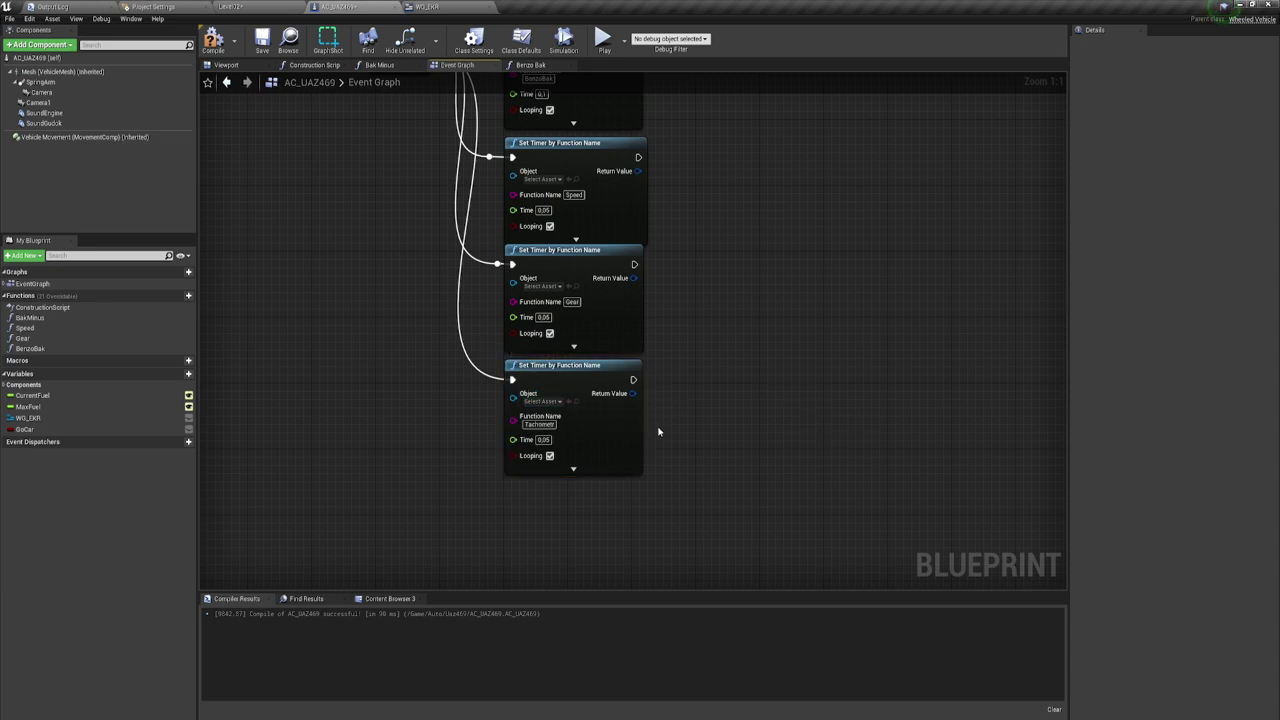
right_drag(658, 432, 607, 443)
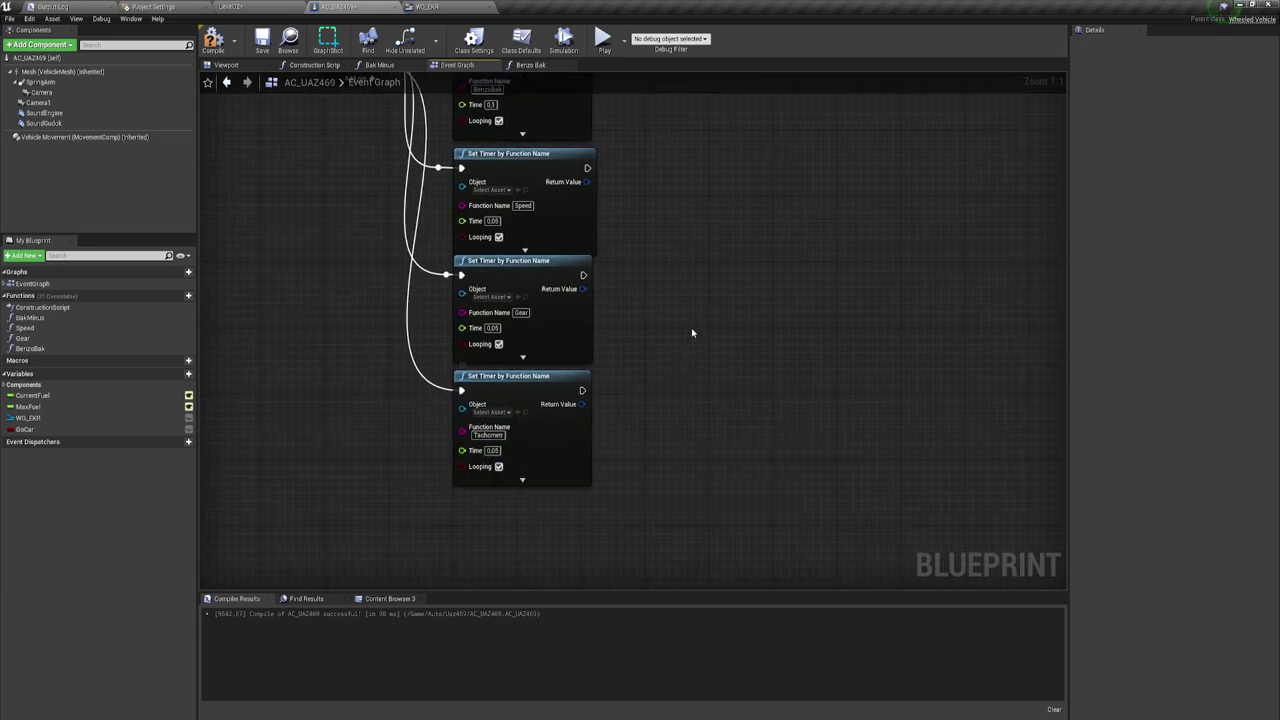
right_drag(692, 331, 686, 347)
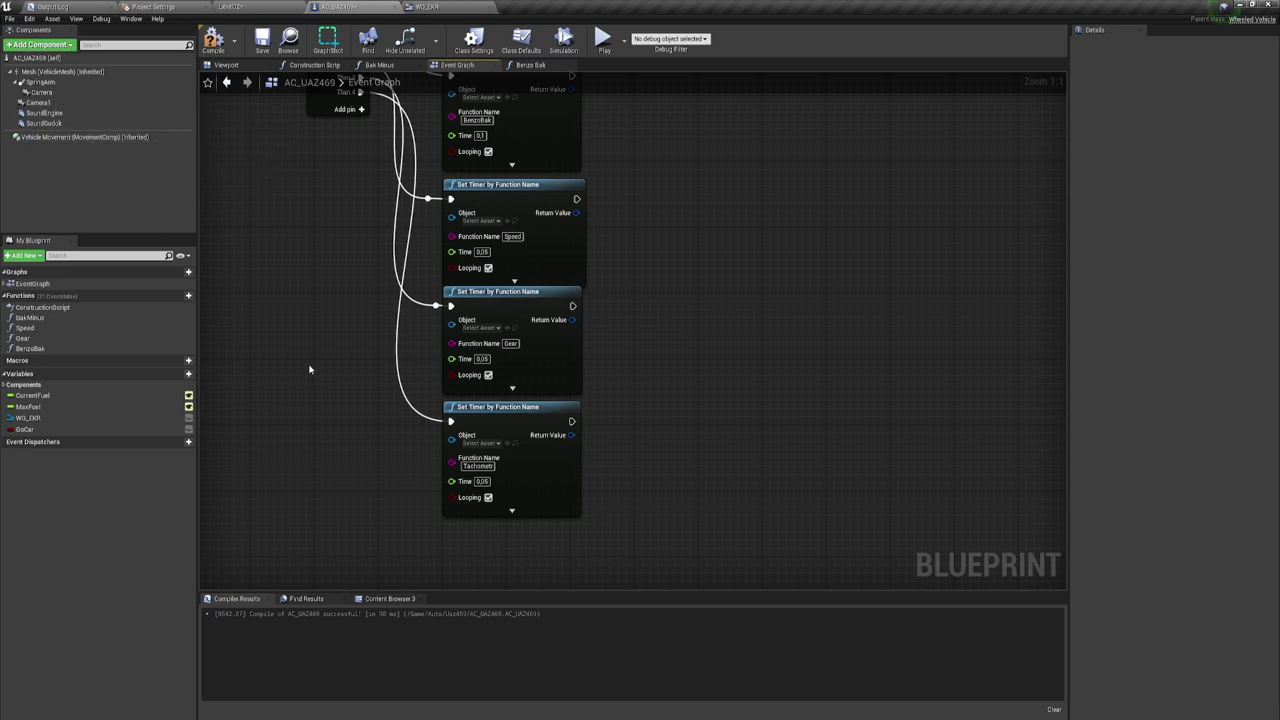
Create a Tachometr function in AC_UAZ469 and add a Vehicle Movement reference to it
click(188, 295)
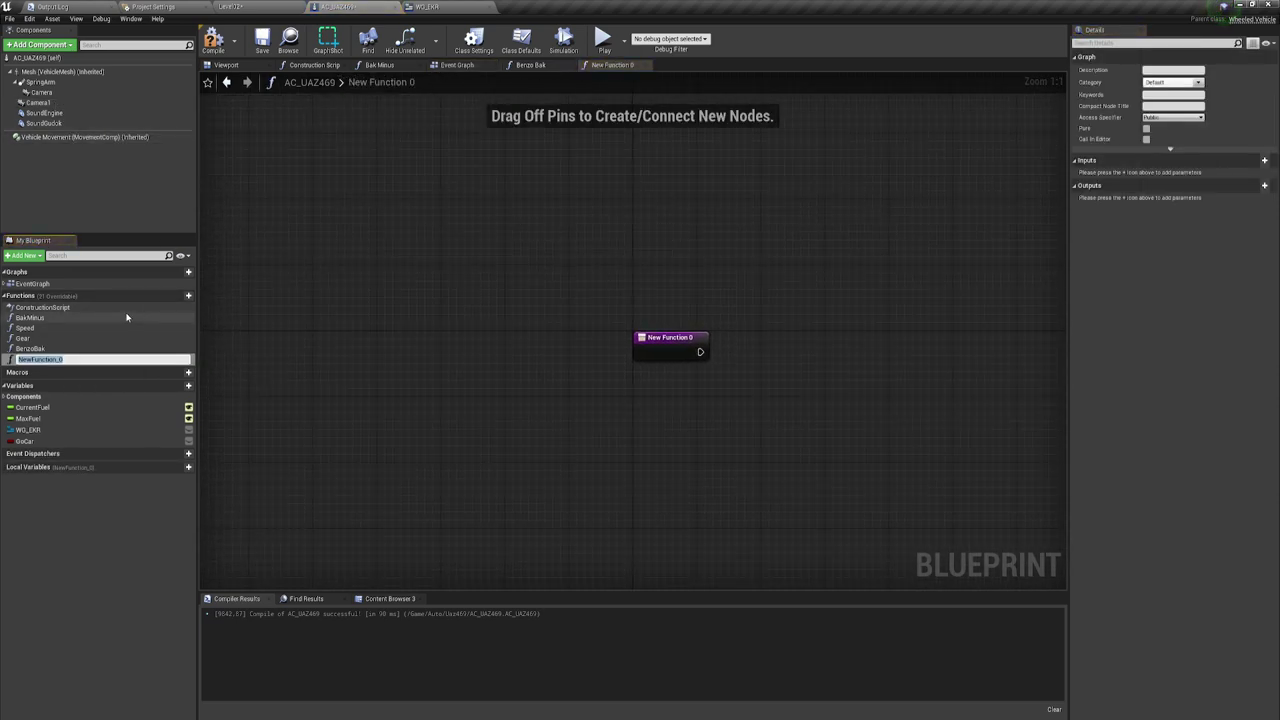
text(Tachometr)
key(Return)
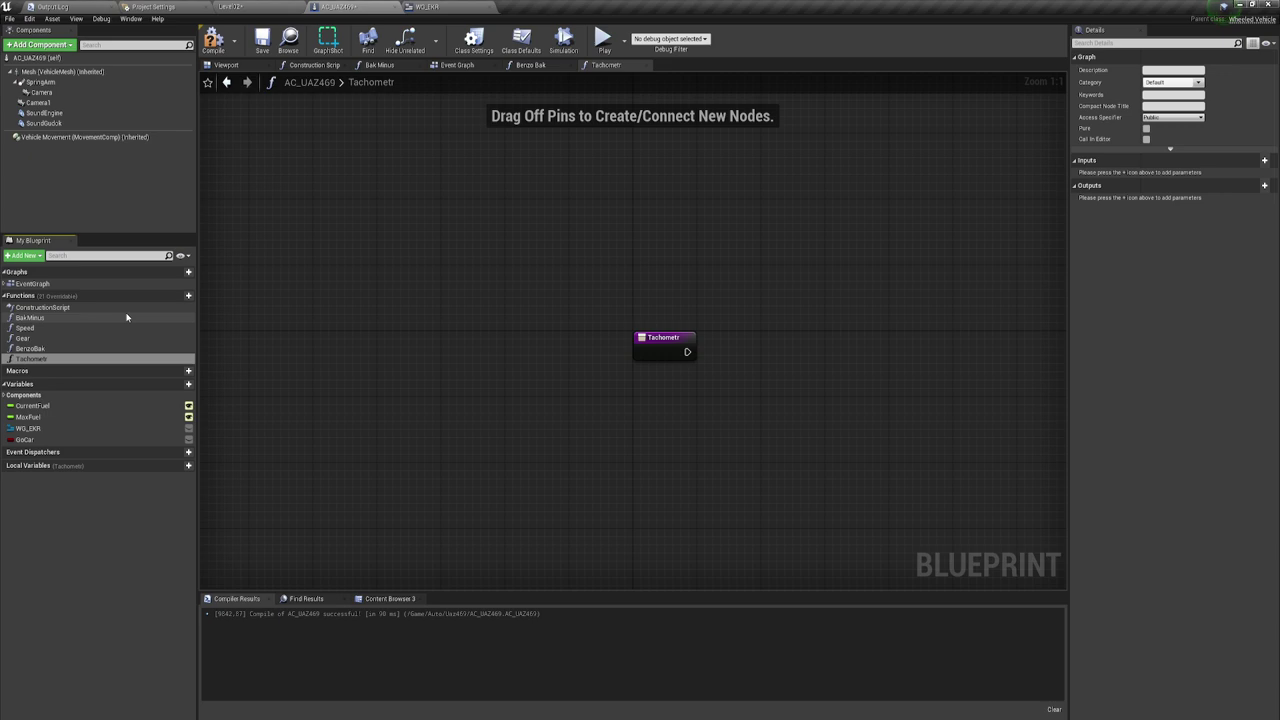
right_drag(700, 462, 457, 392)
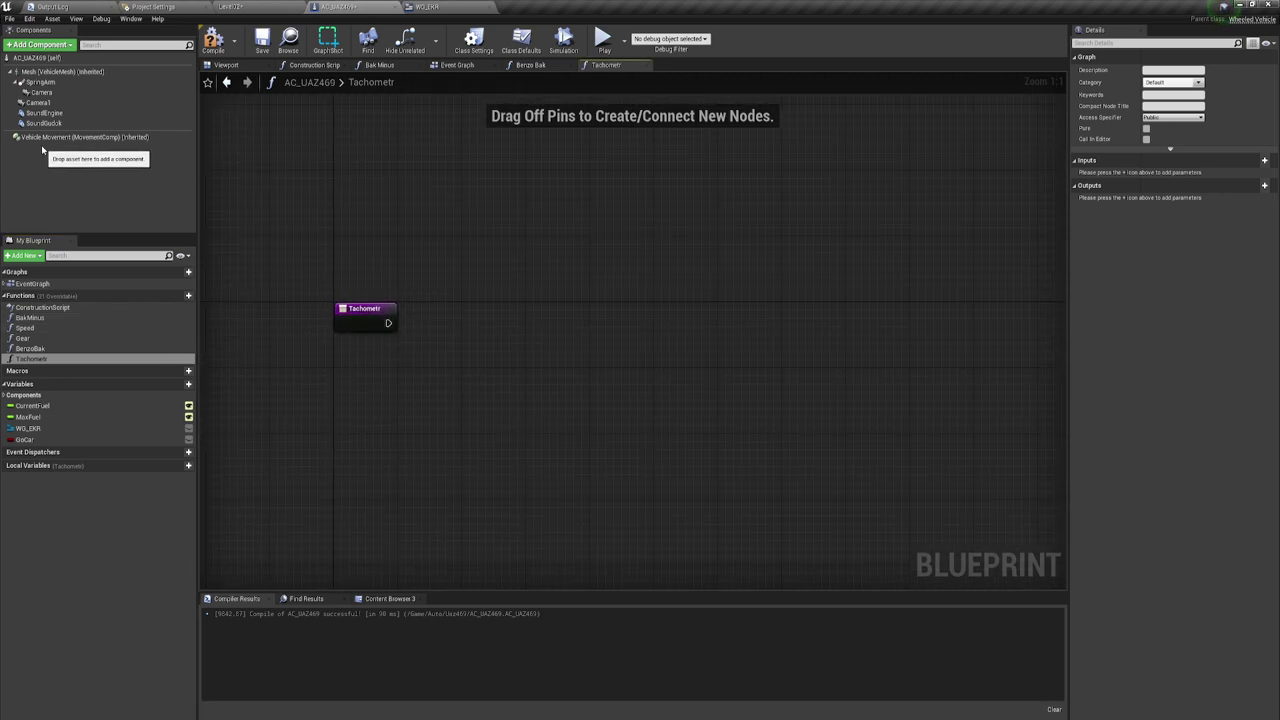
drag(43, 140, 393, 391)
Add Get Engine Rotation Speed and Get Engine Max Rotation Speed nodes from Vehicle Movement
text(get)
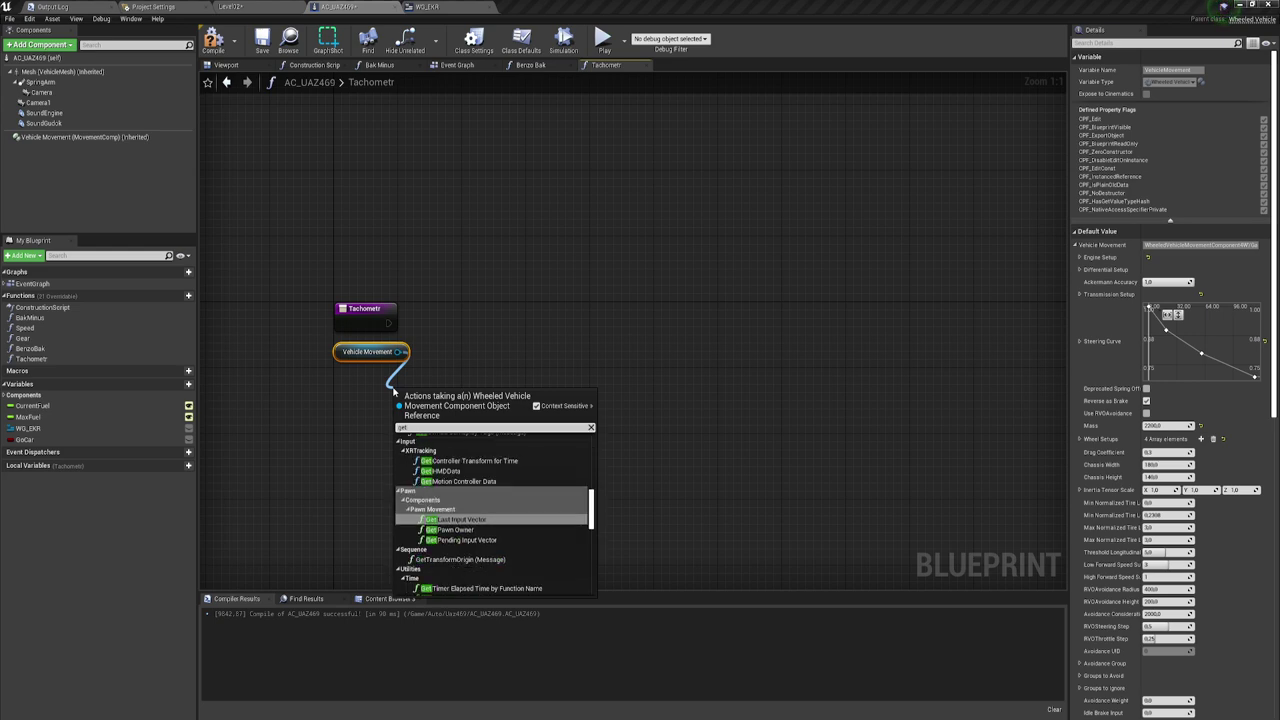
text( en)
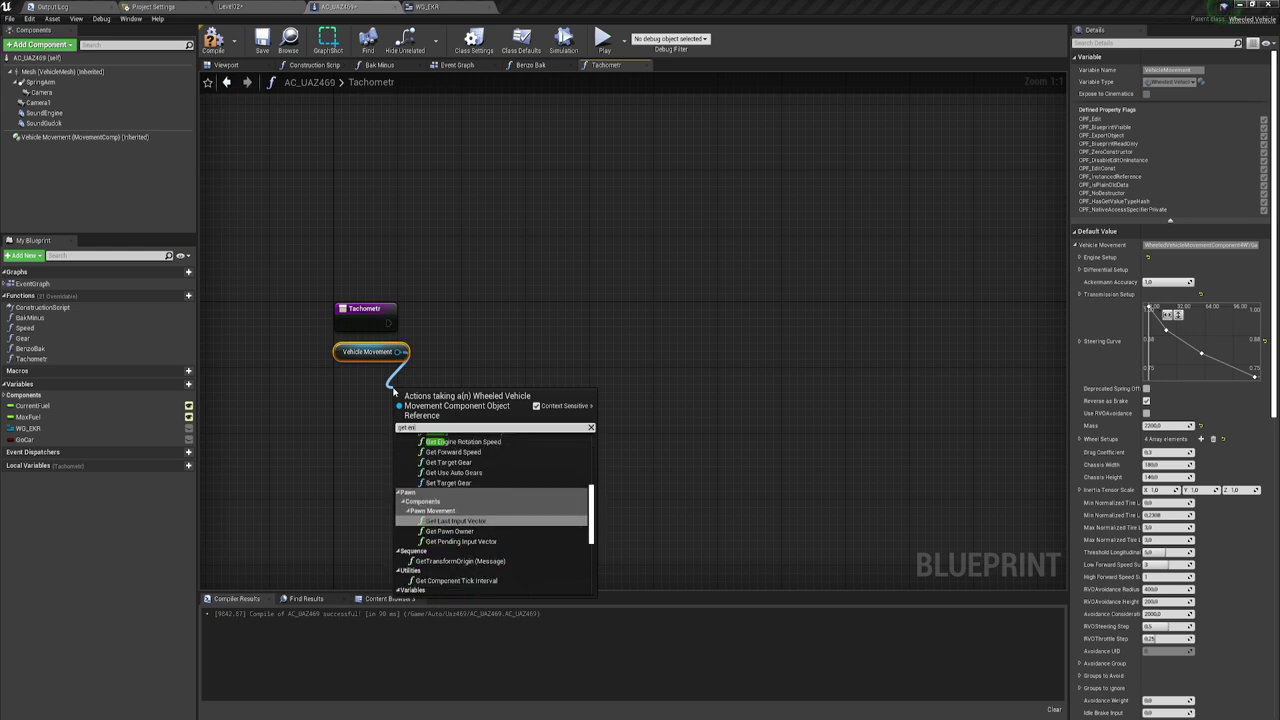
text(g)
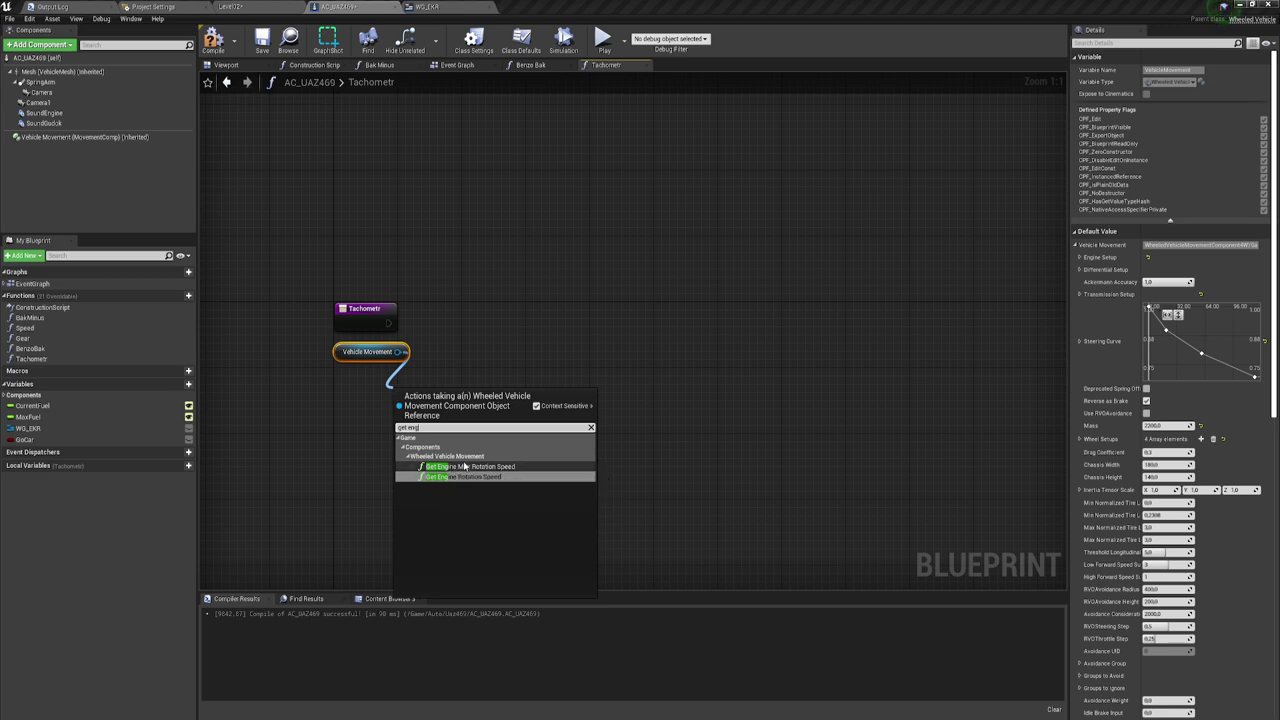
click(463, 477)
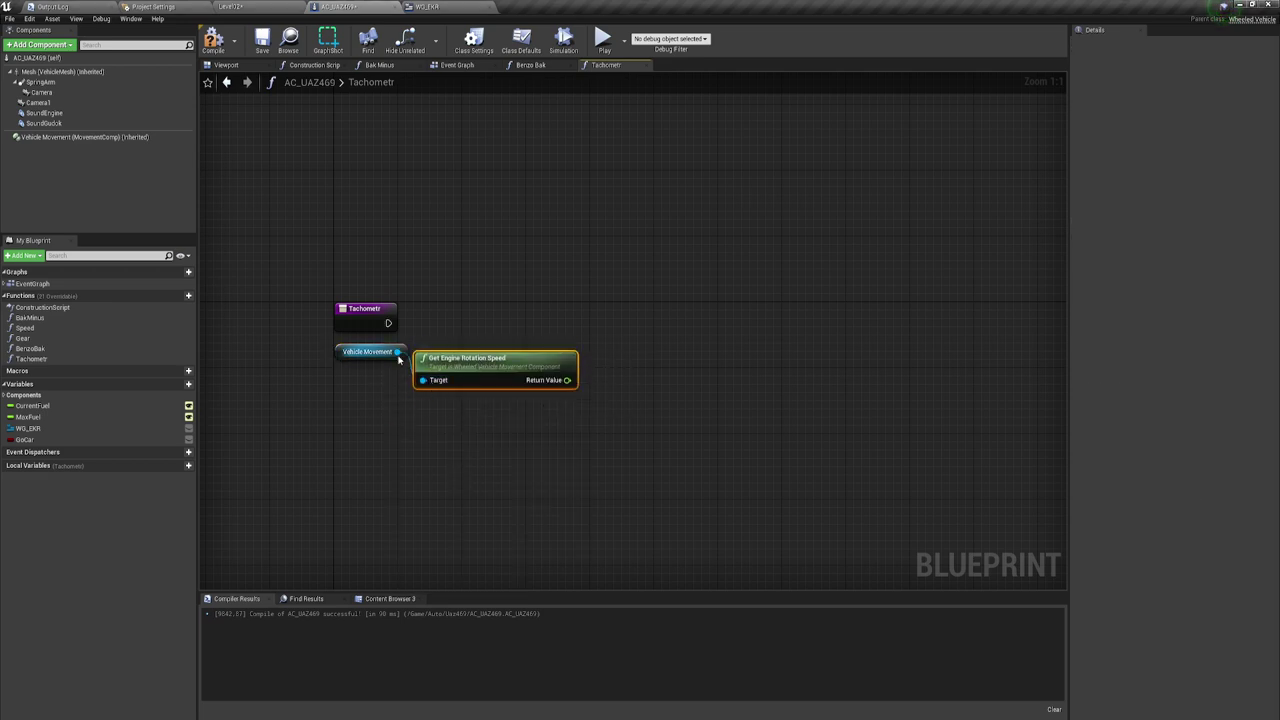
drag(397, 351, 424, 424)
text(get)
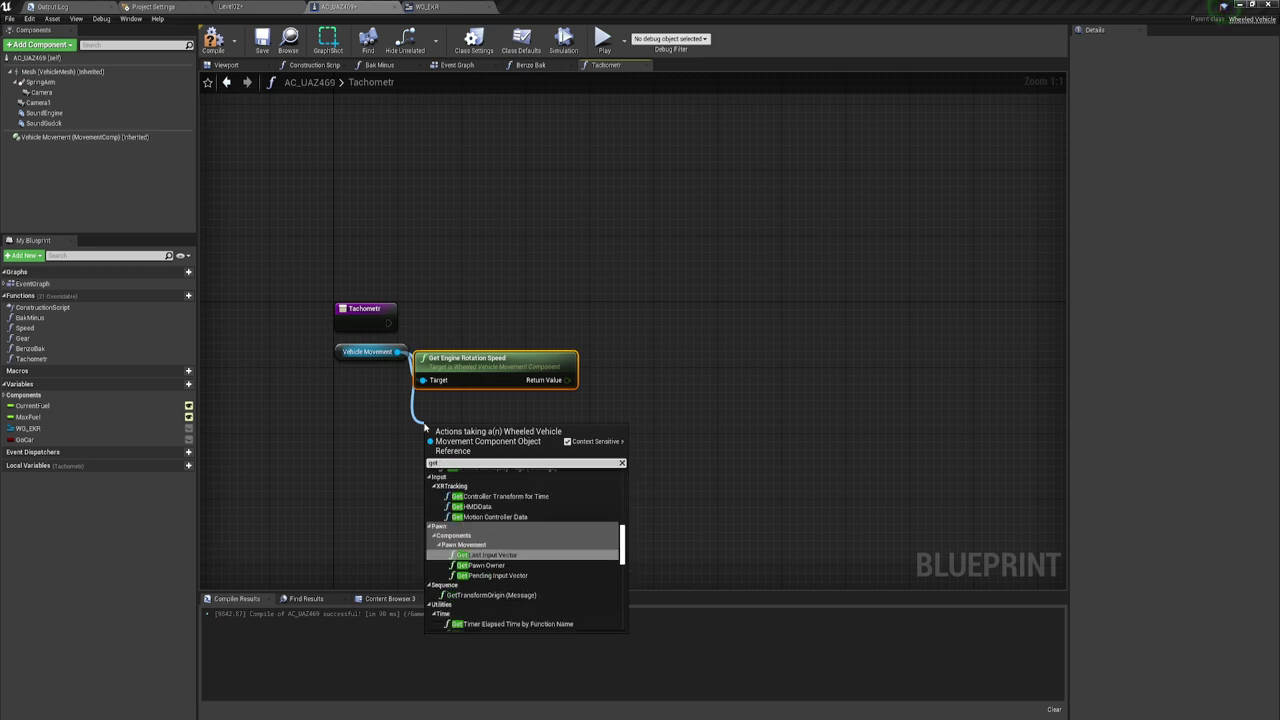
text( end)
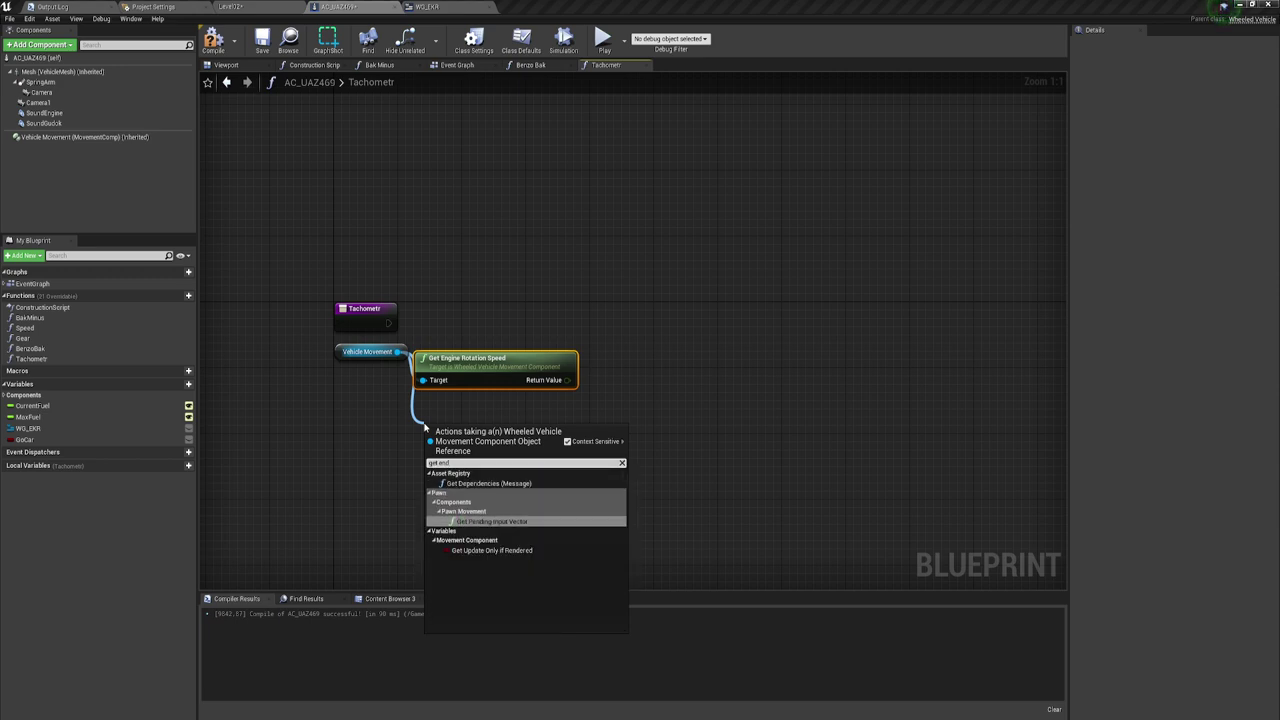
key(BackSpace)
text(g)
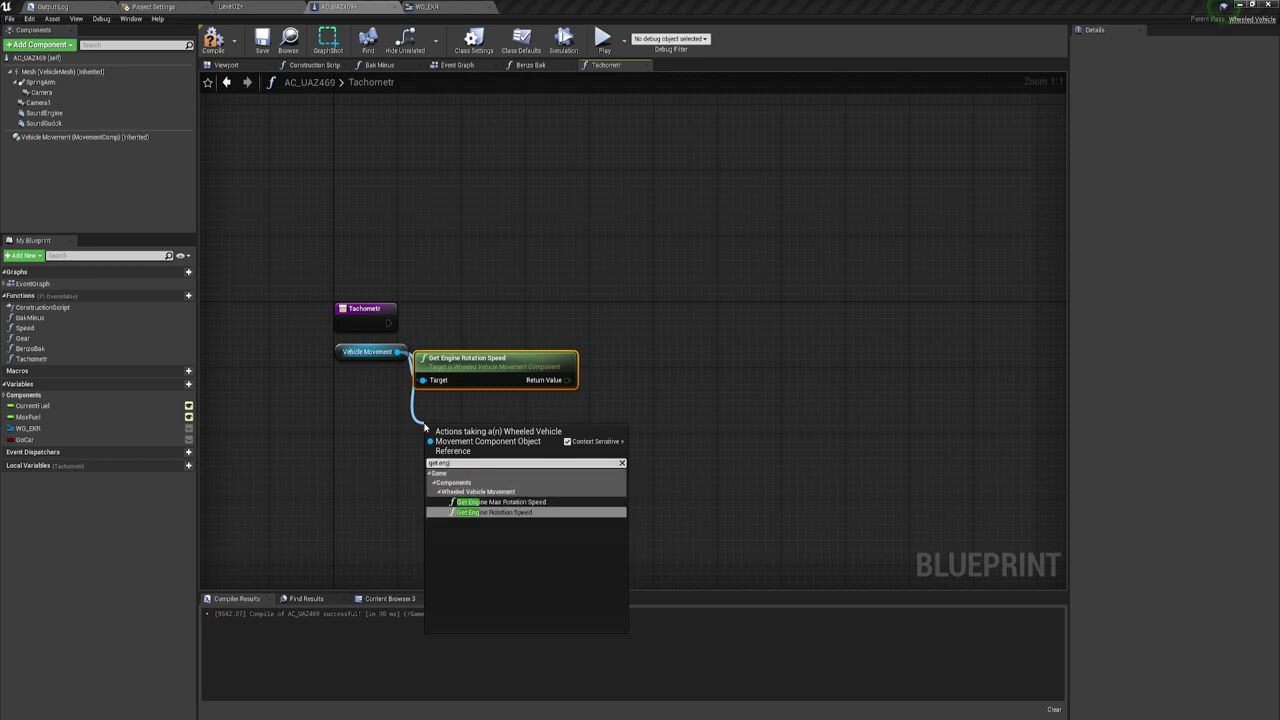
click(495, 501)
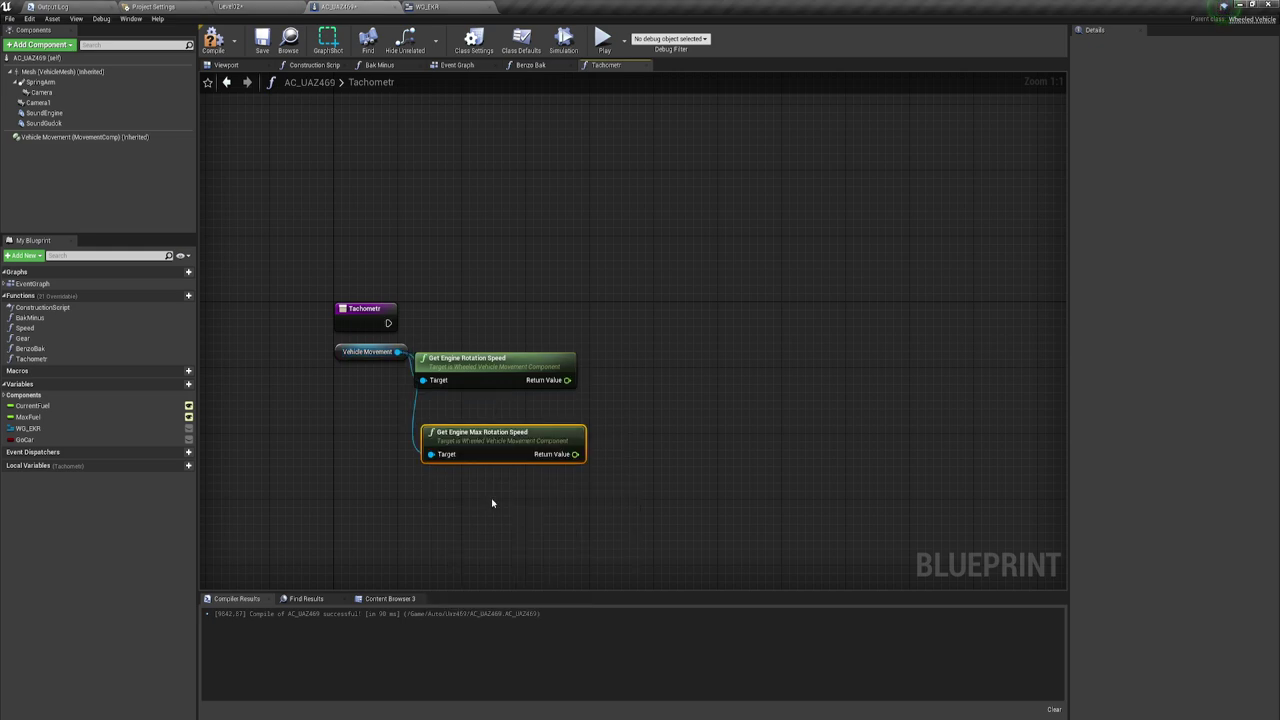
drag(500, 440, 489, 409)
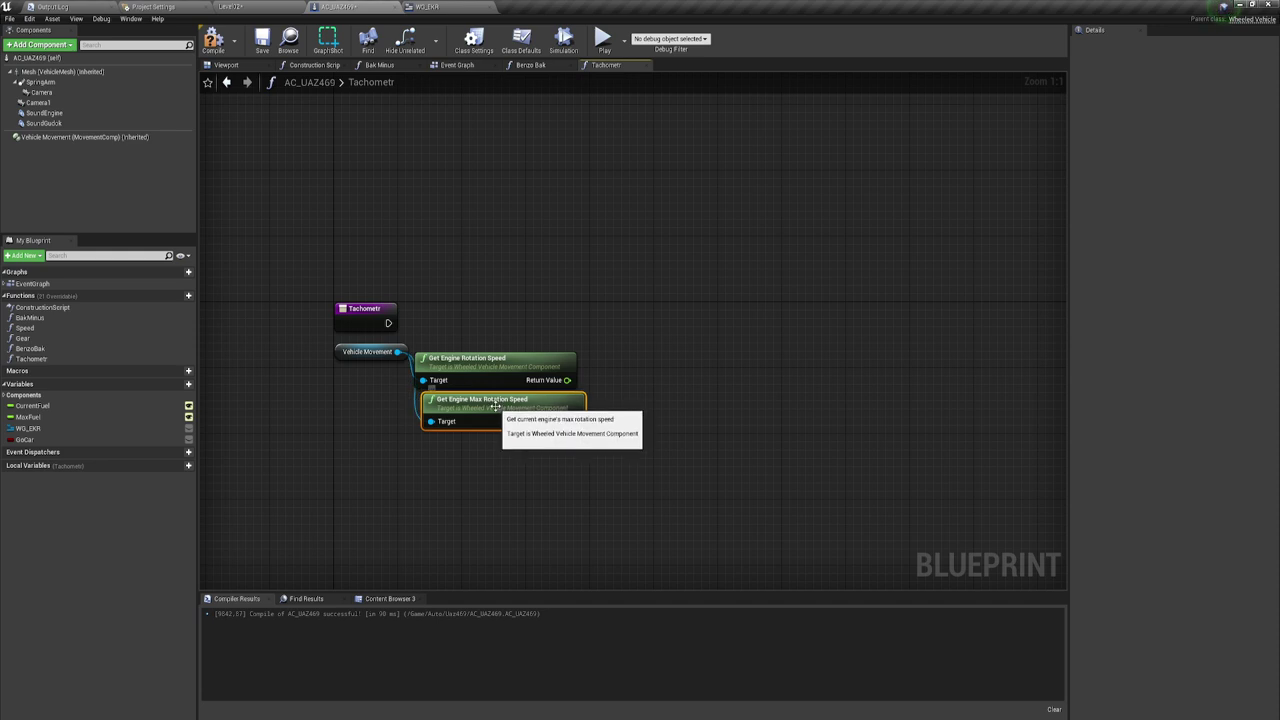
right_drag(615, 441, 585, 463)
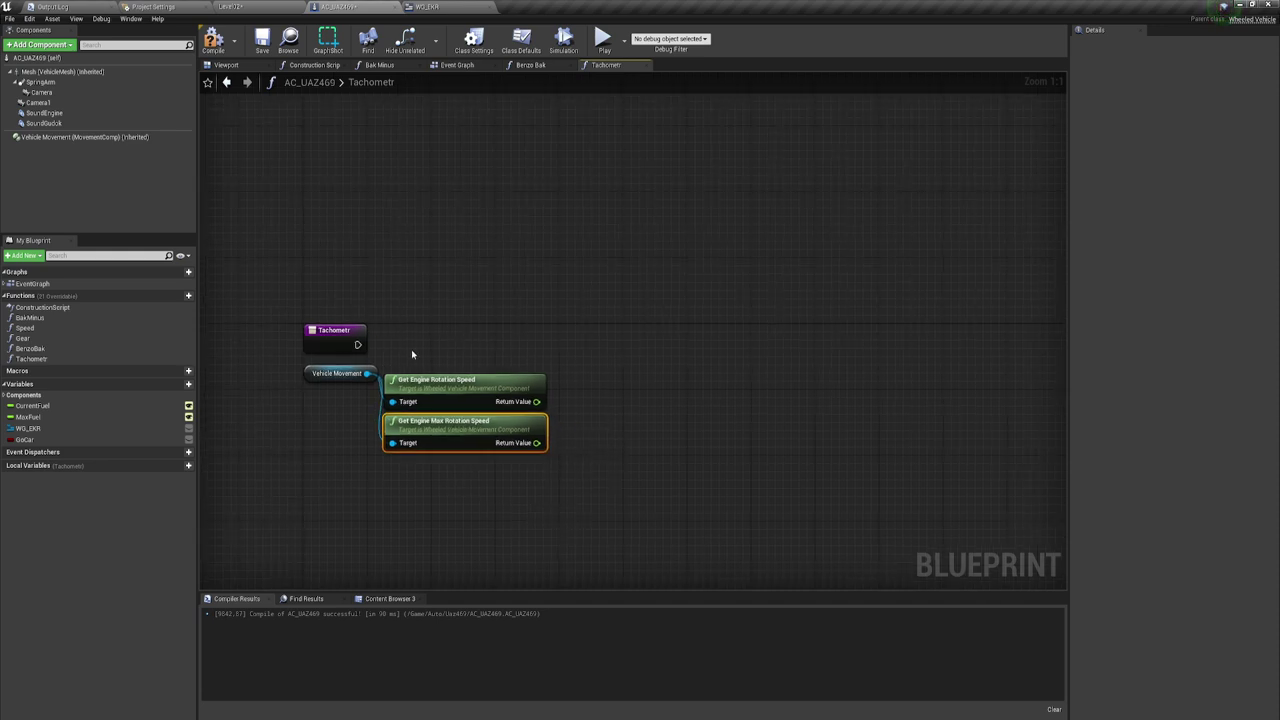
Add a math node combining engine rotation speed with max rotation speed
drag(536, 401, 609, 415)
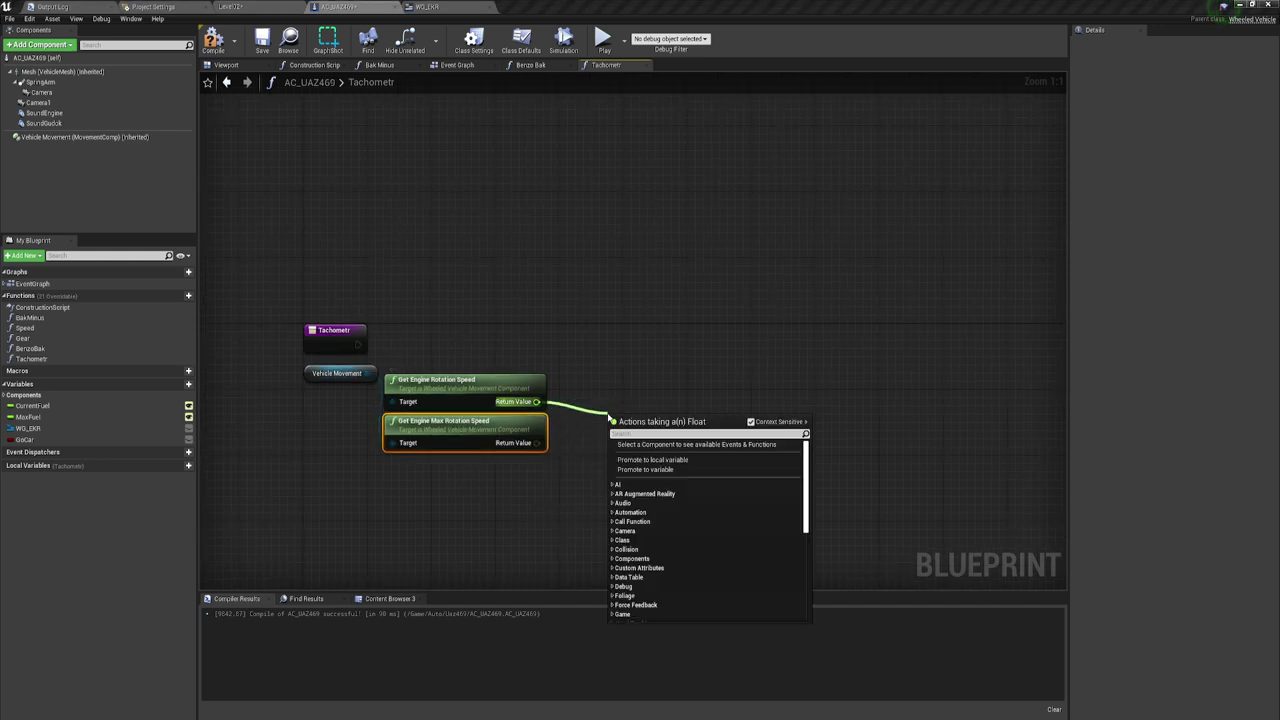
text(*)
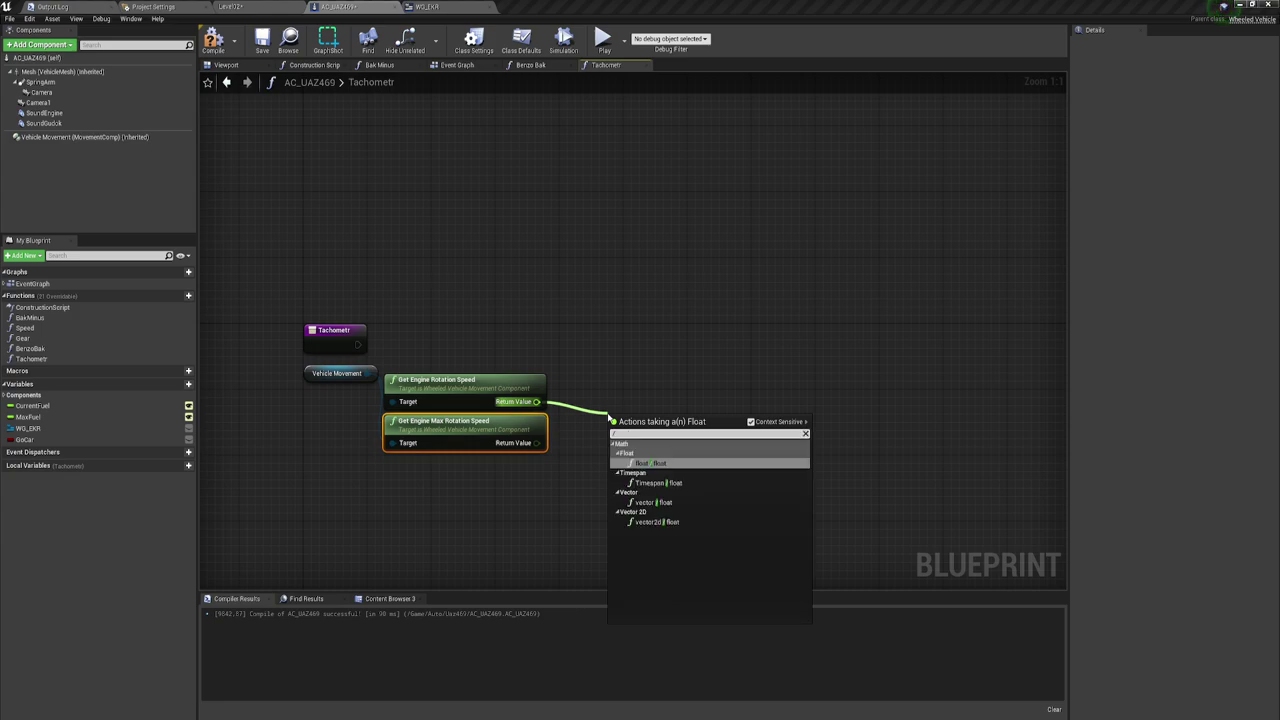
click(660, 463)
mouse_move(536, 442)
mouse_down()
mouse_move(616, 434)
mouse_move(570, 405)
mouse_up()
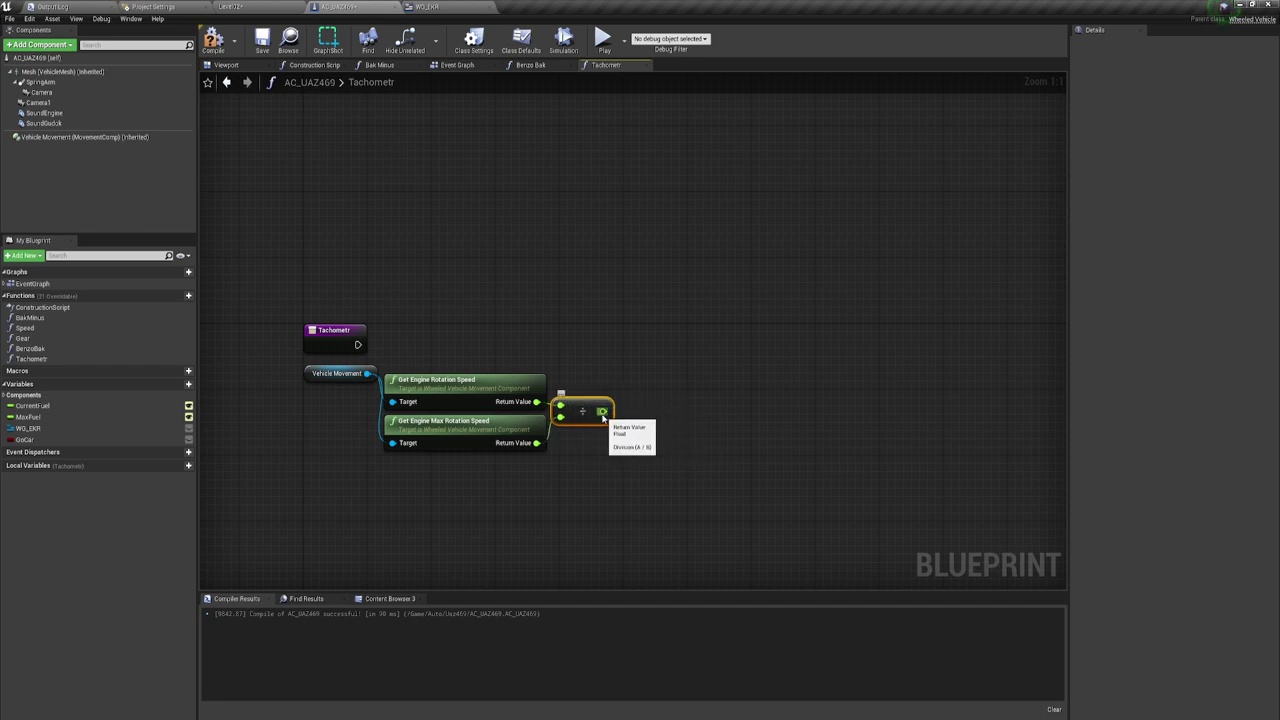
Clamp the divided result between 0.0 and 1.0 with a Clamp (float) node
drag(601, 412, 663, 410)
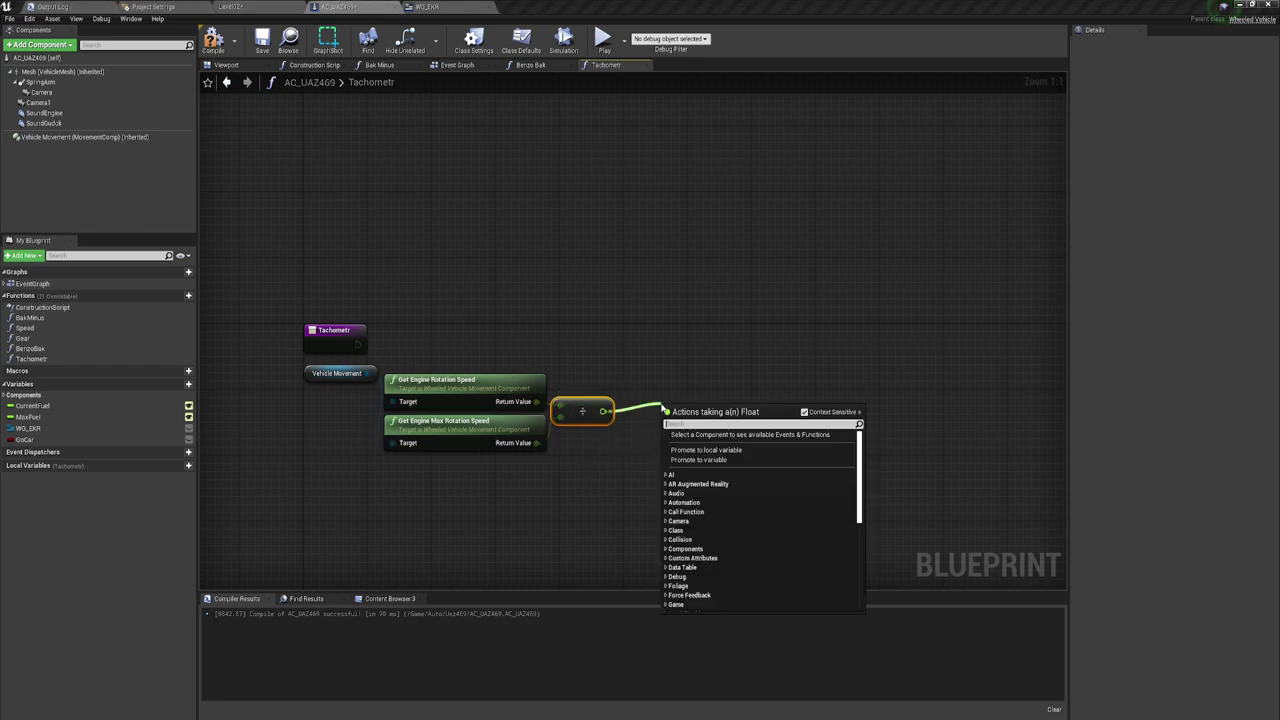
text(cla)
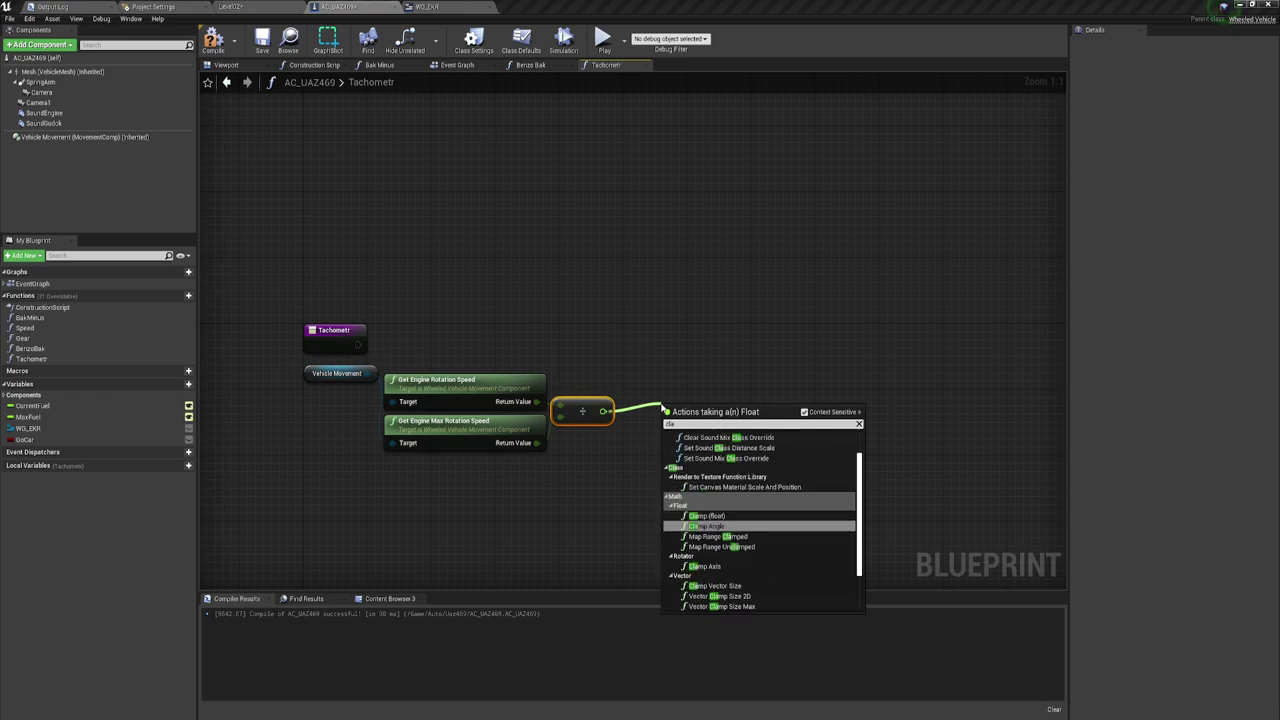
click(707, 515)
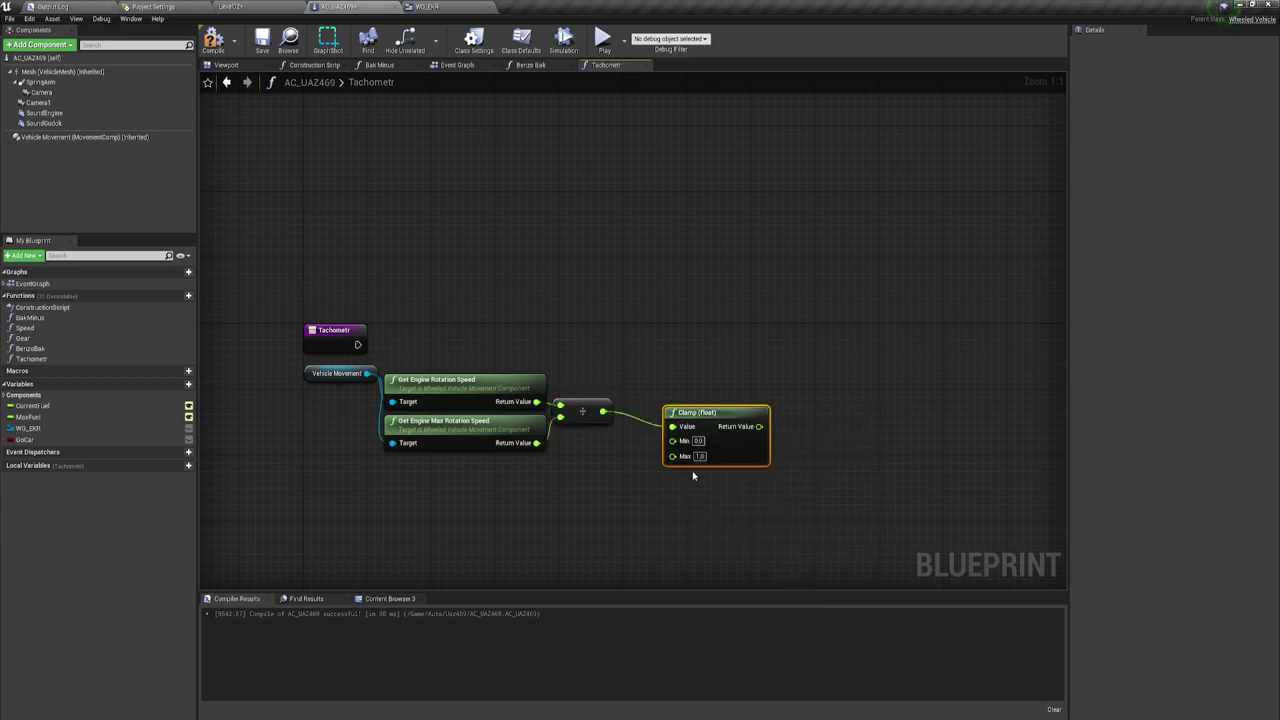
drag(701, 418, 677, 402)
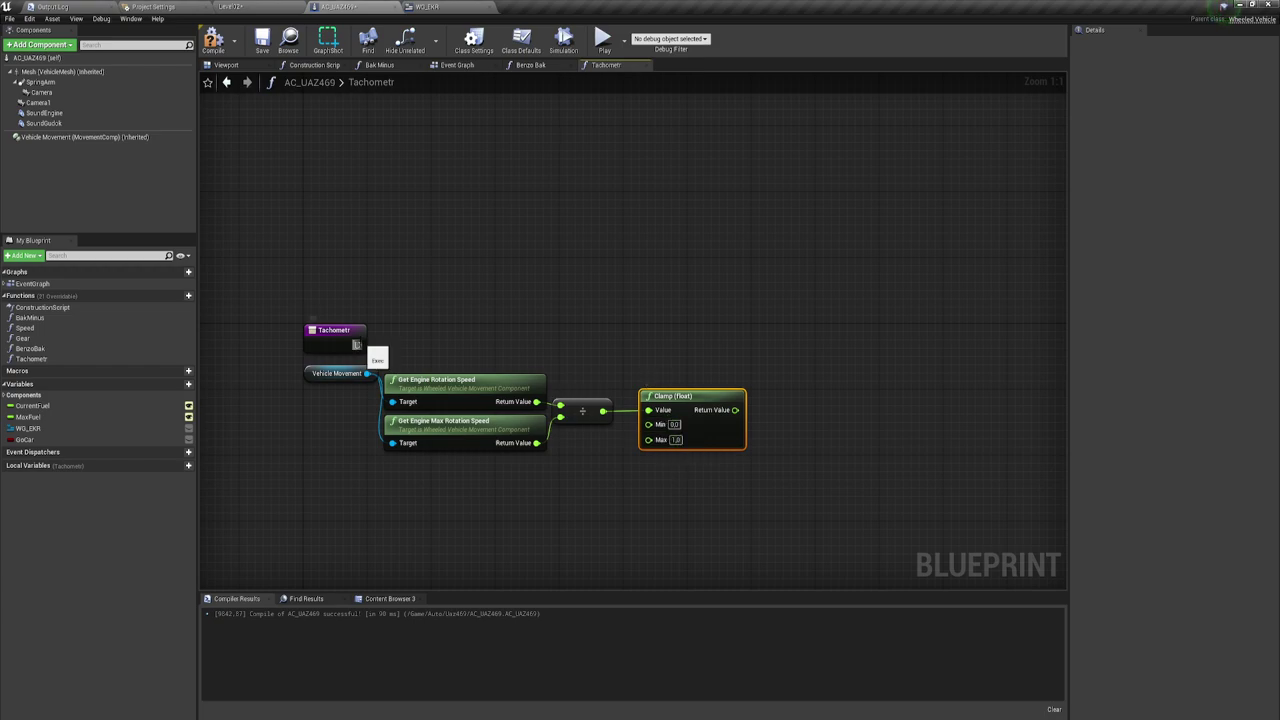
Add a WG_EKR reference to Tachometr and check how BeginPlay creates the widget
drag(73, 428, 735, 360)
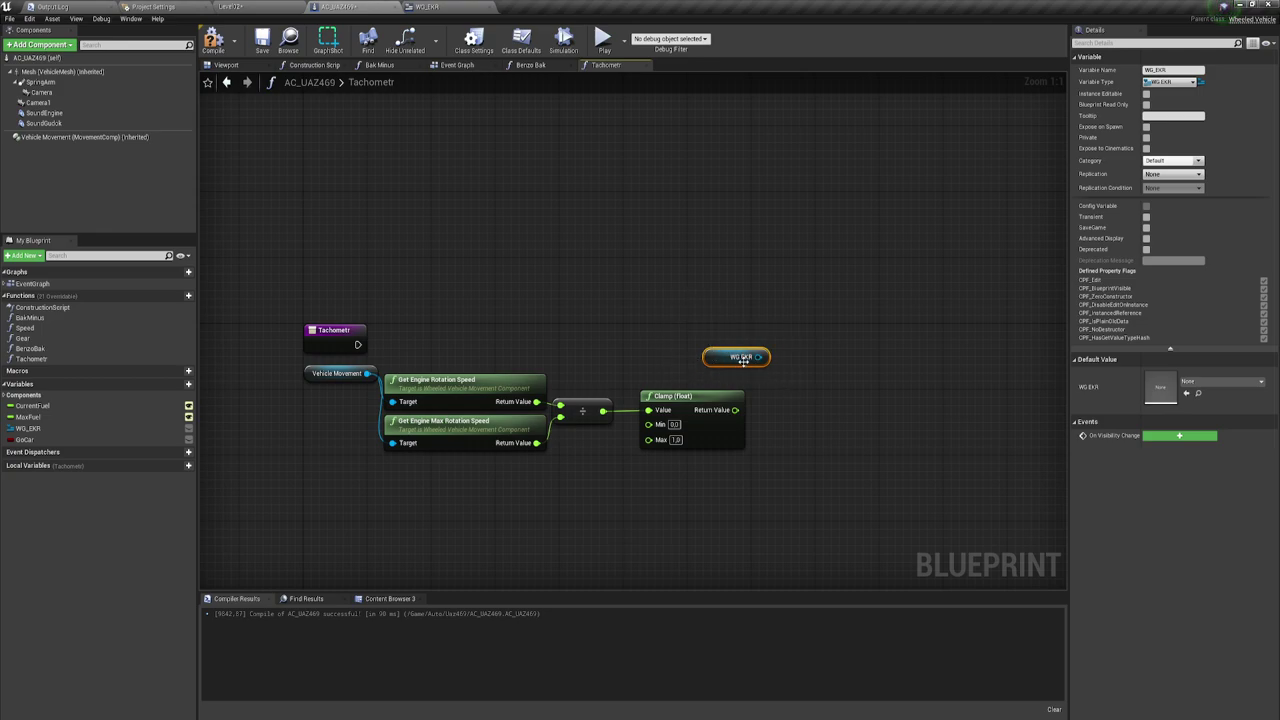
click(458, 65)
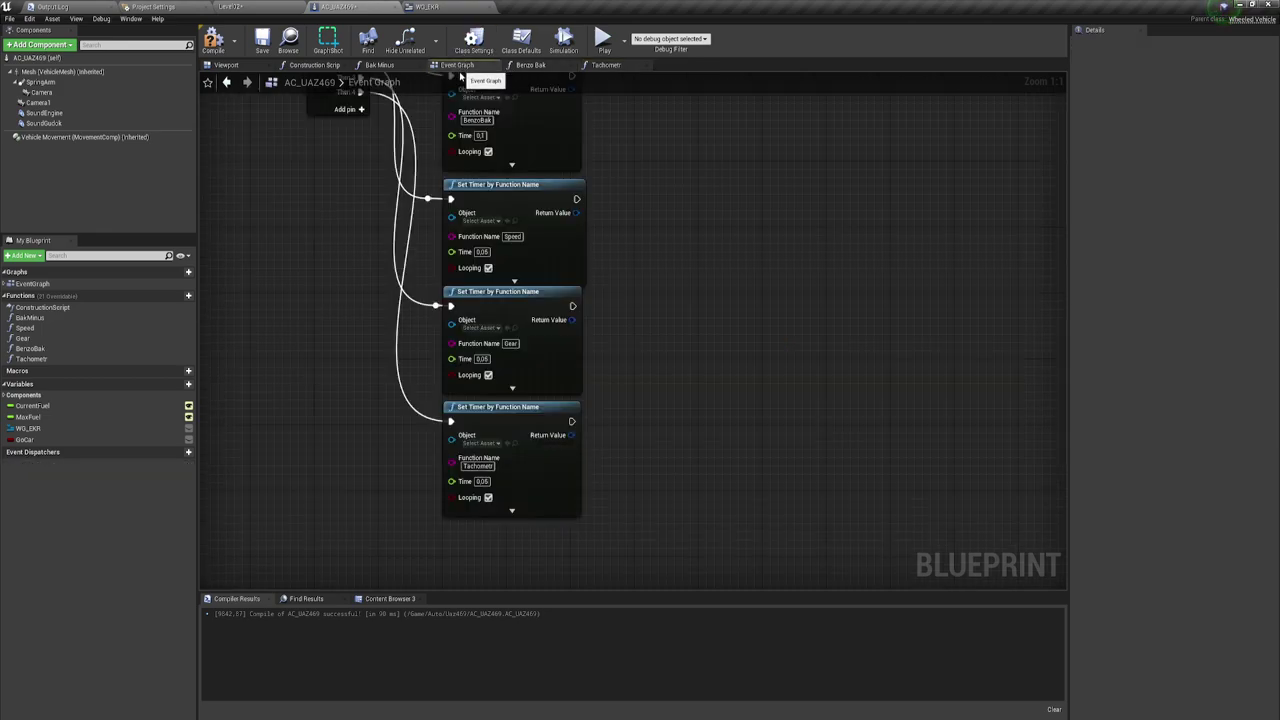
right_drag(478, 135, 503, 337)
drag(466, 234, 811, 302)
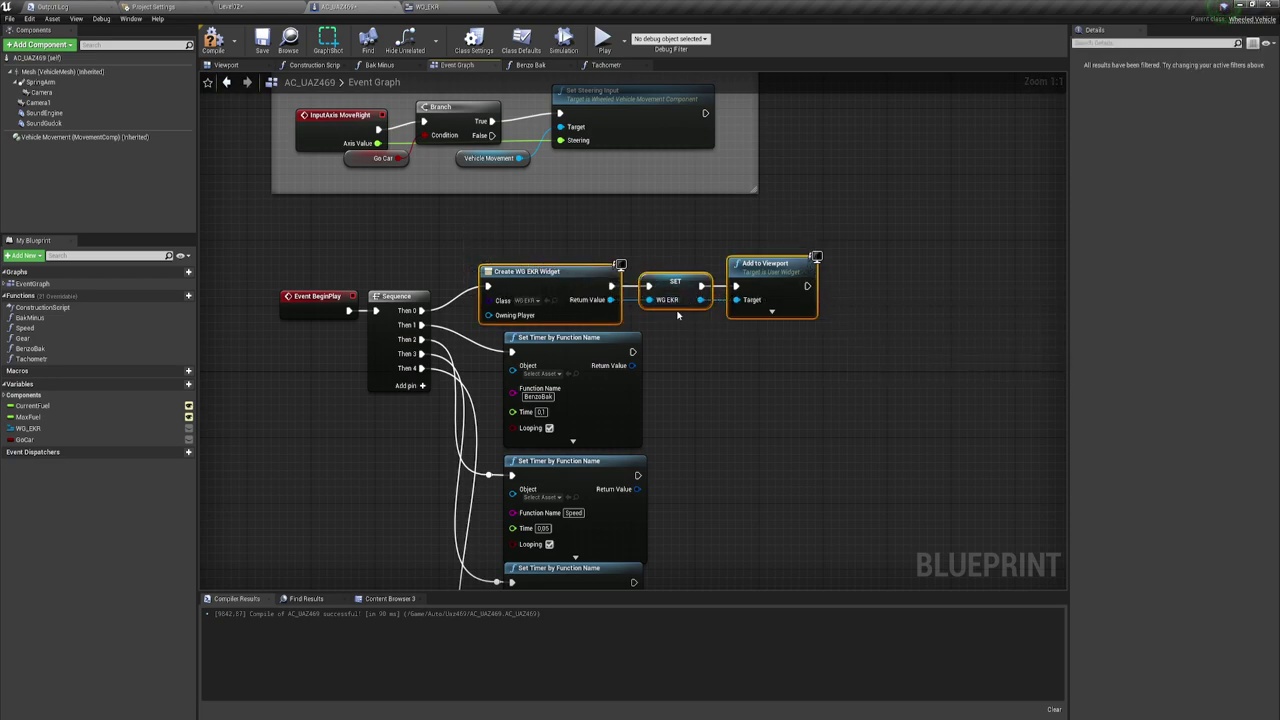
click(675, 288)
Call WG_EKR's WG Tachometr with the clamped value, wired from the function entry, and save
click(606, 65)
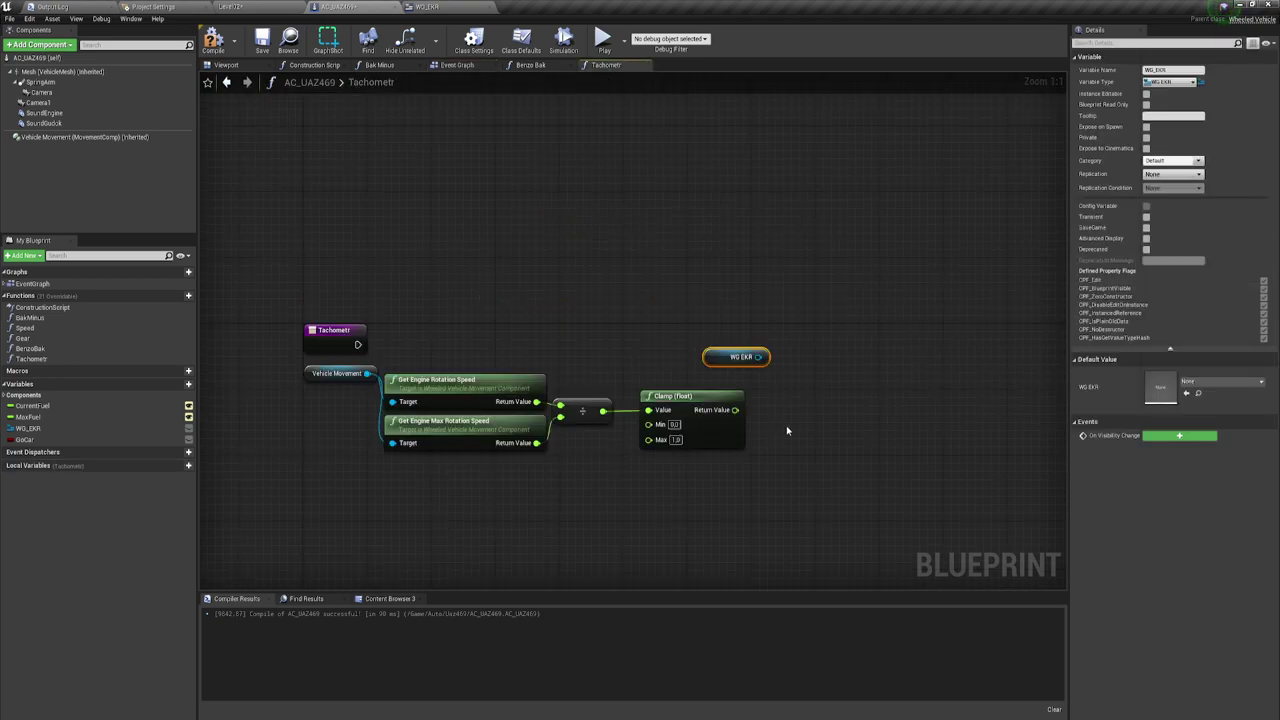
drag(666, 313, 722, 280)
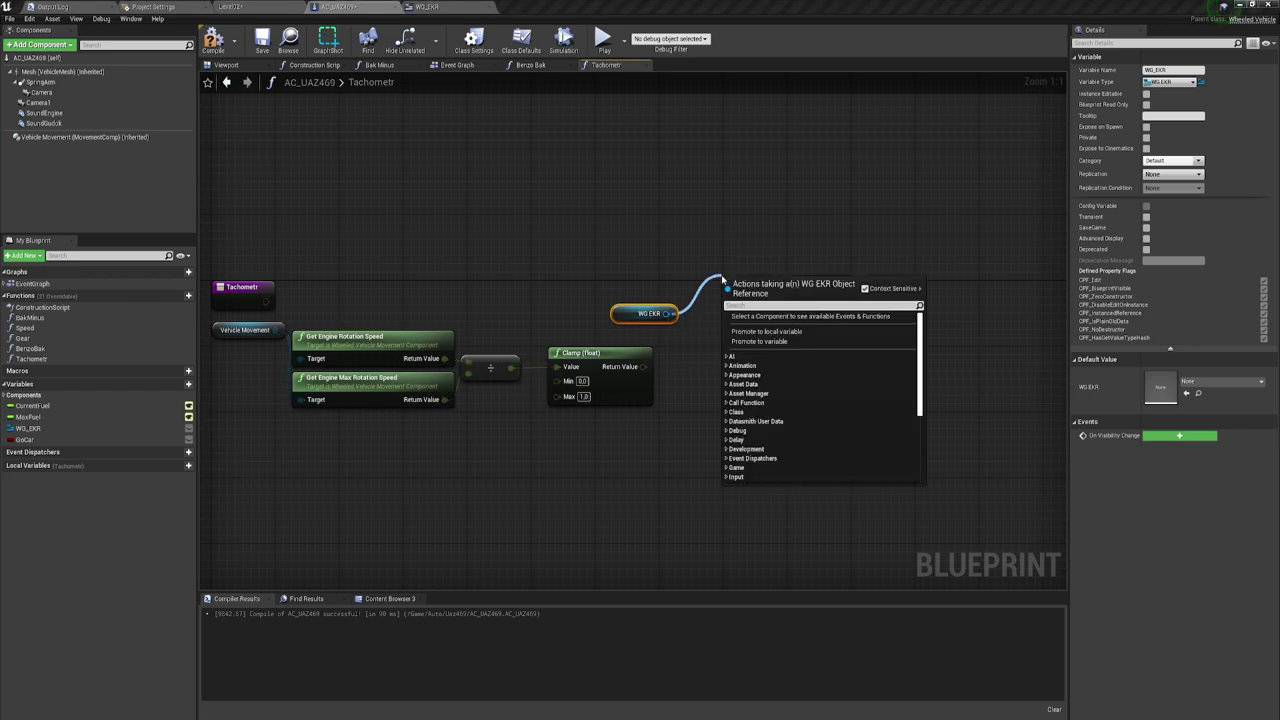
text(wg)
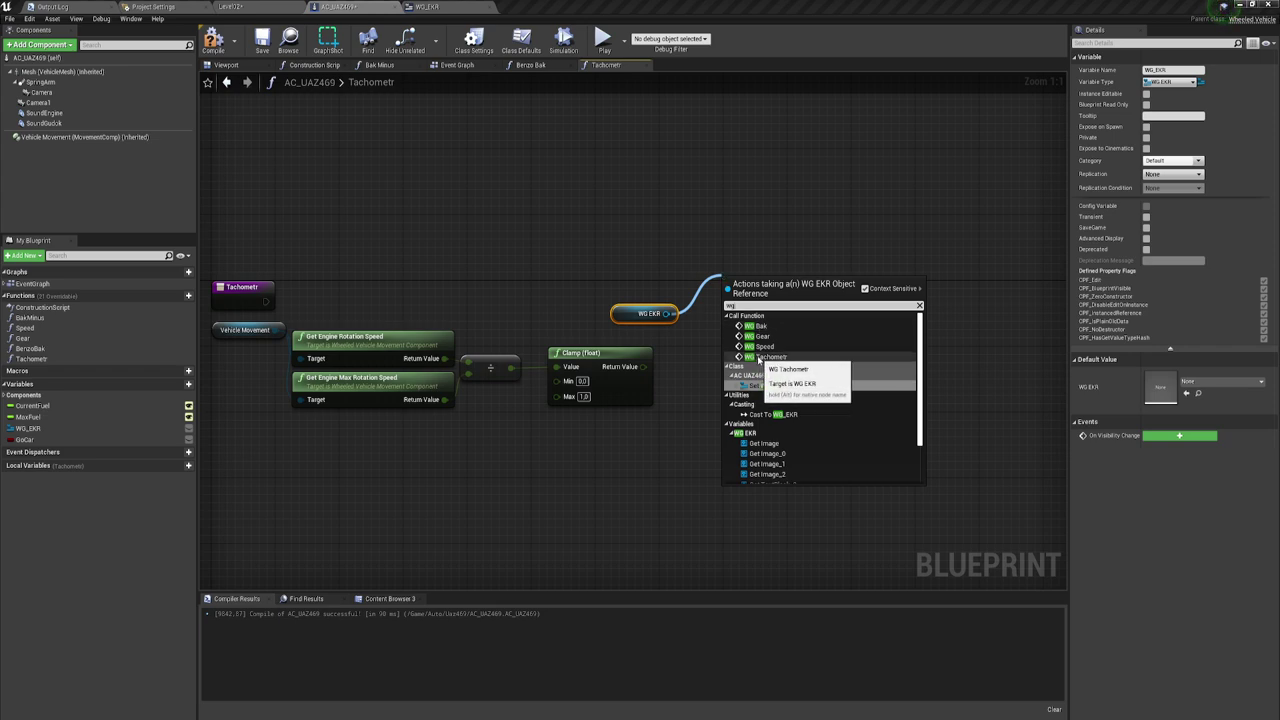
click(760, 358)
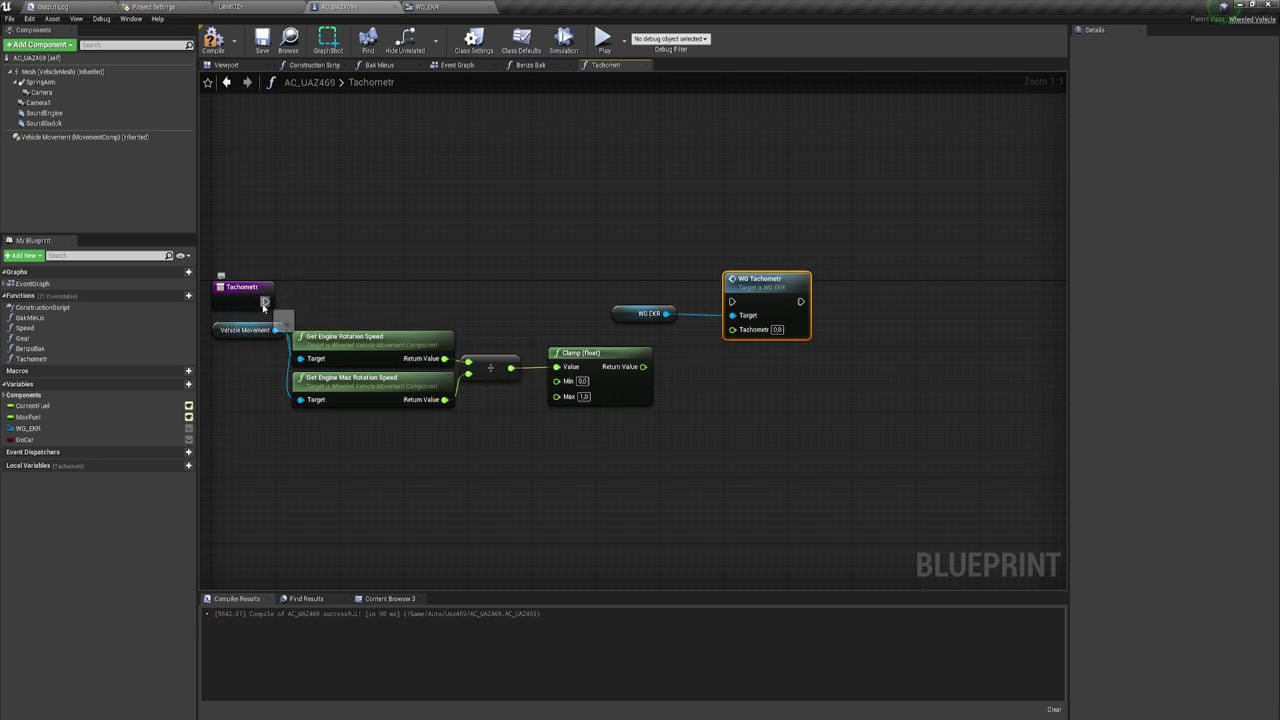
drag(266, 301, 740, 303)
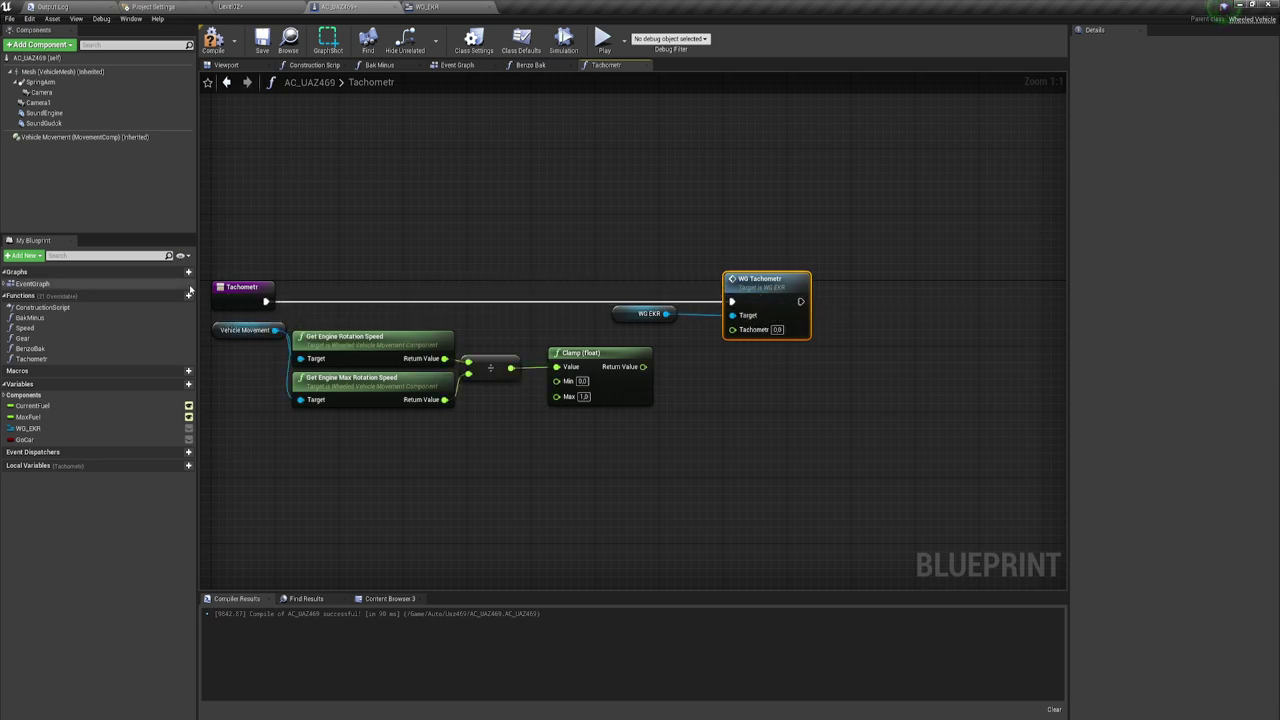
right_drag(211, 289, 221, 289)
drag(652, 366, 742, 329)
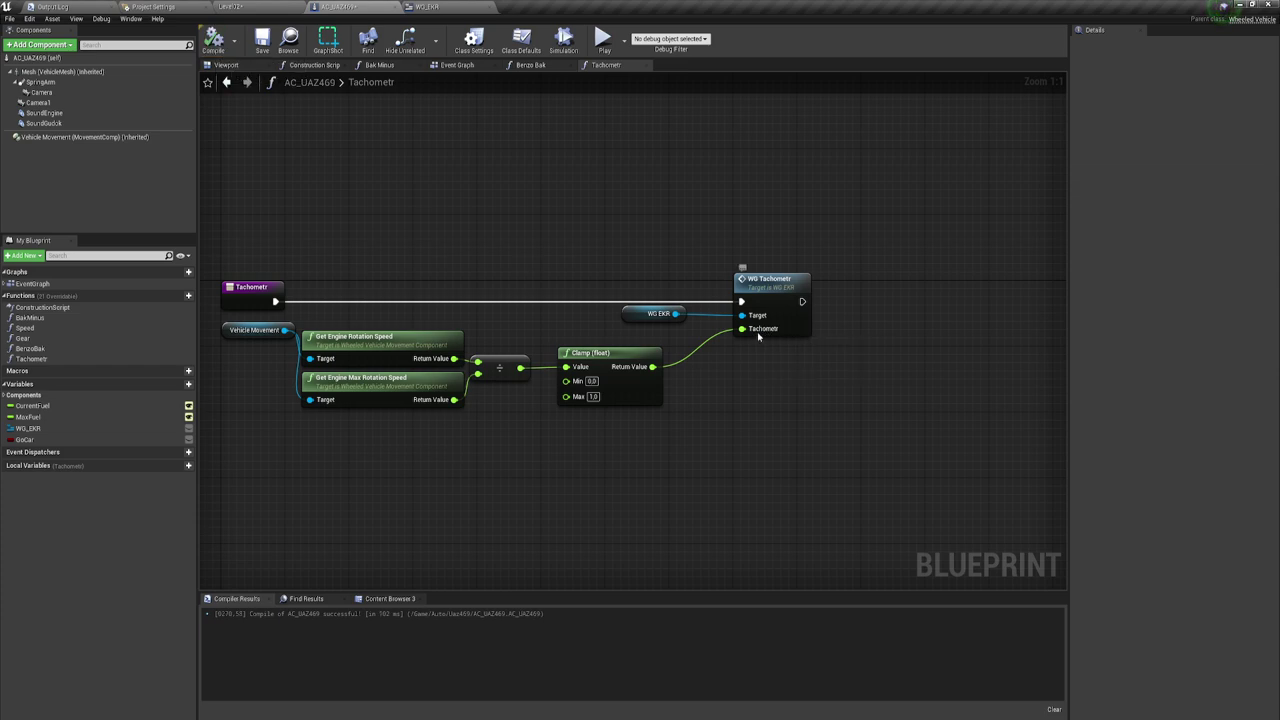
click(261, 40)
Save all unsaved content, including Level02
click(234, 6)
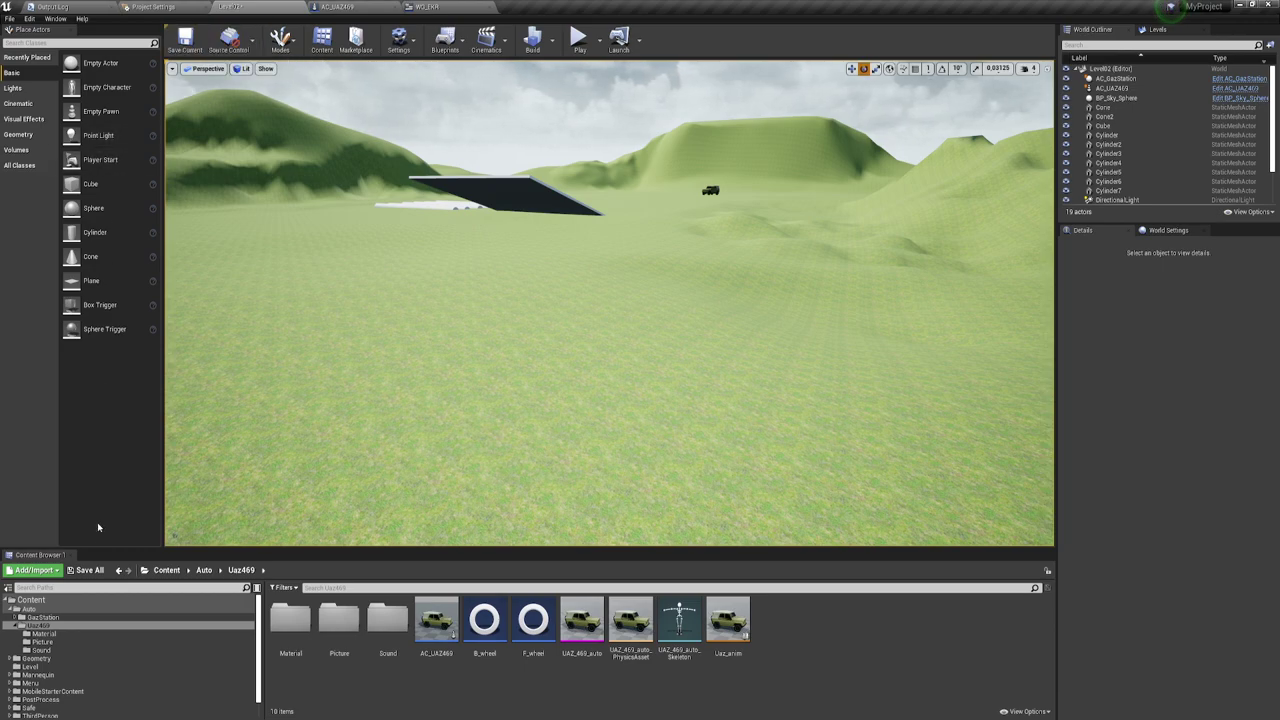
click(88, 570)
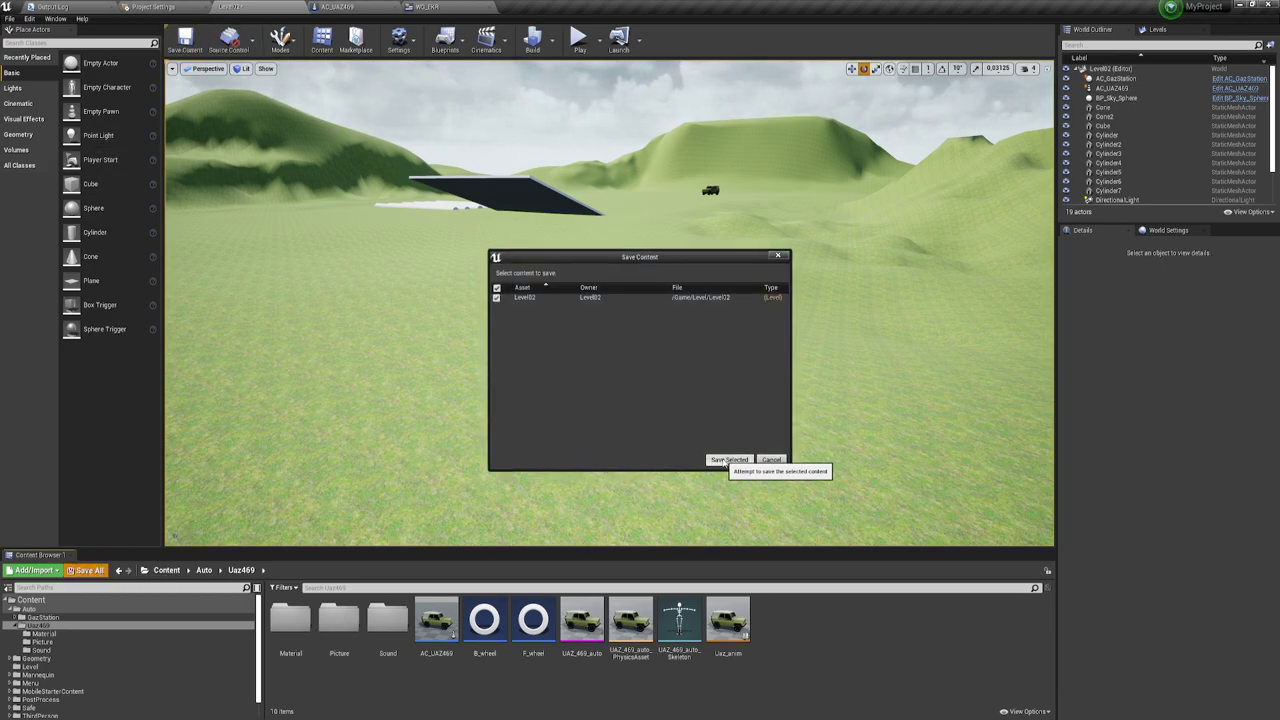
click(729, 459)
Play the level and drive the UAZ with W, A and D over the hills
click(579, 38)
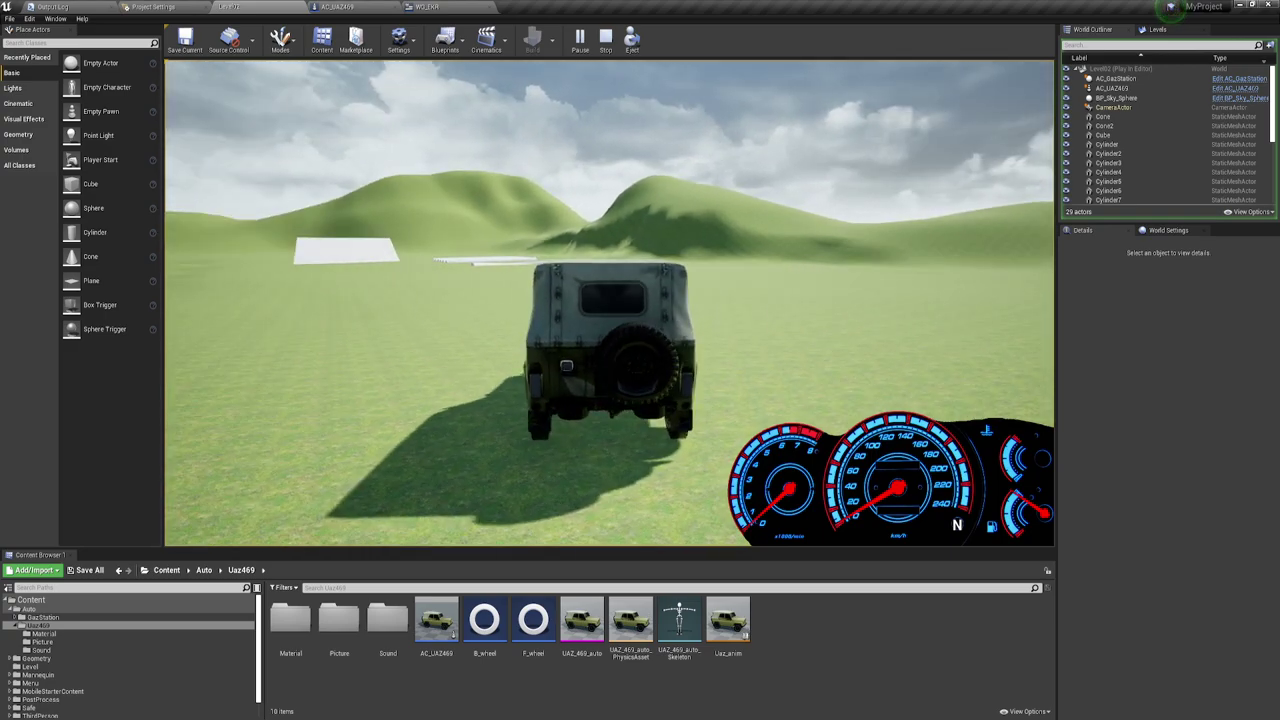
key(w)
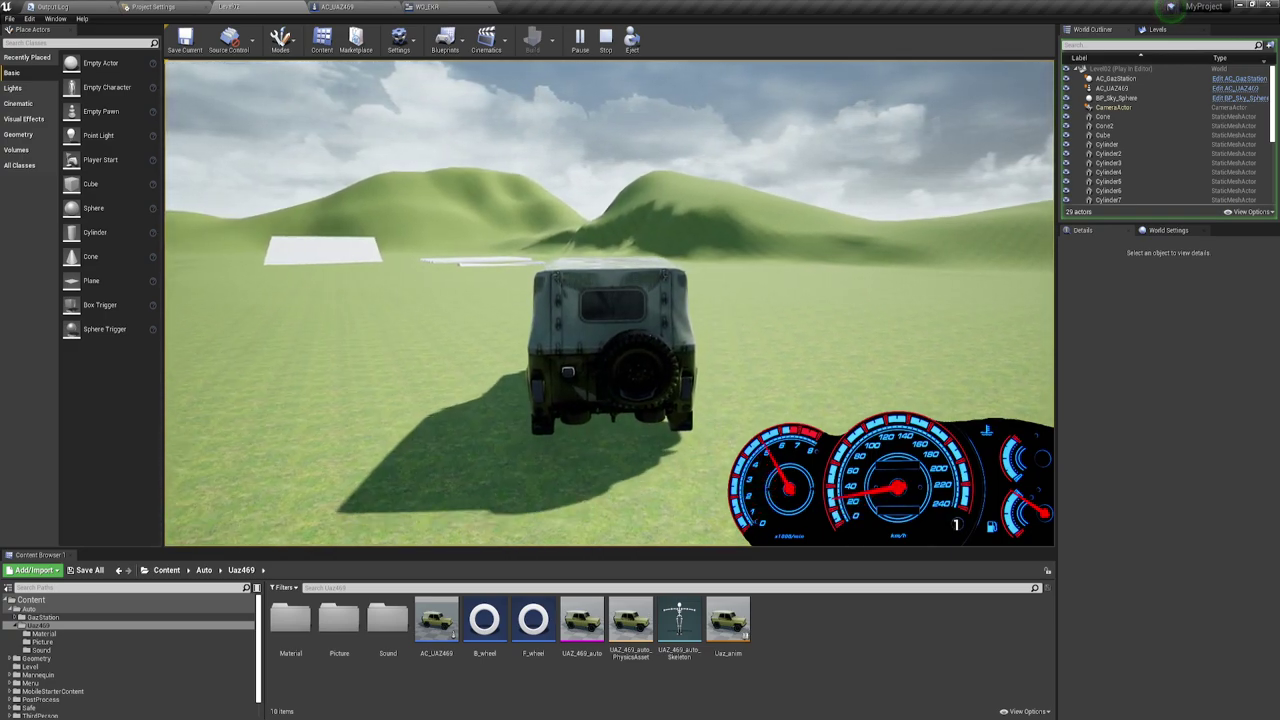
key(w)
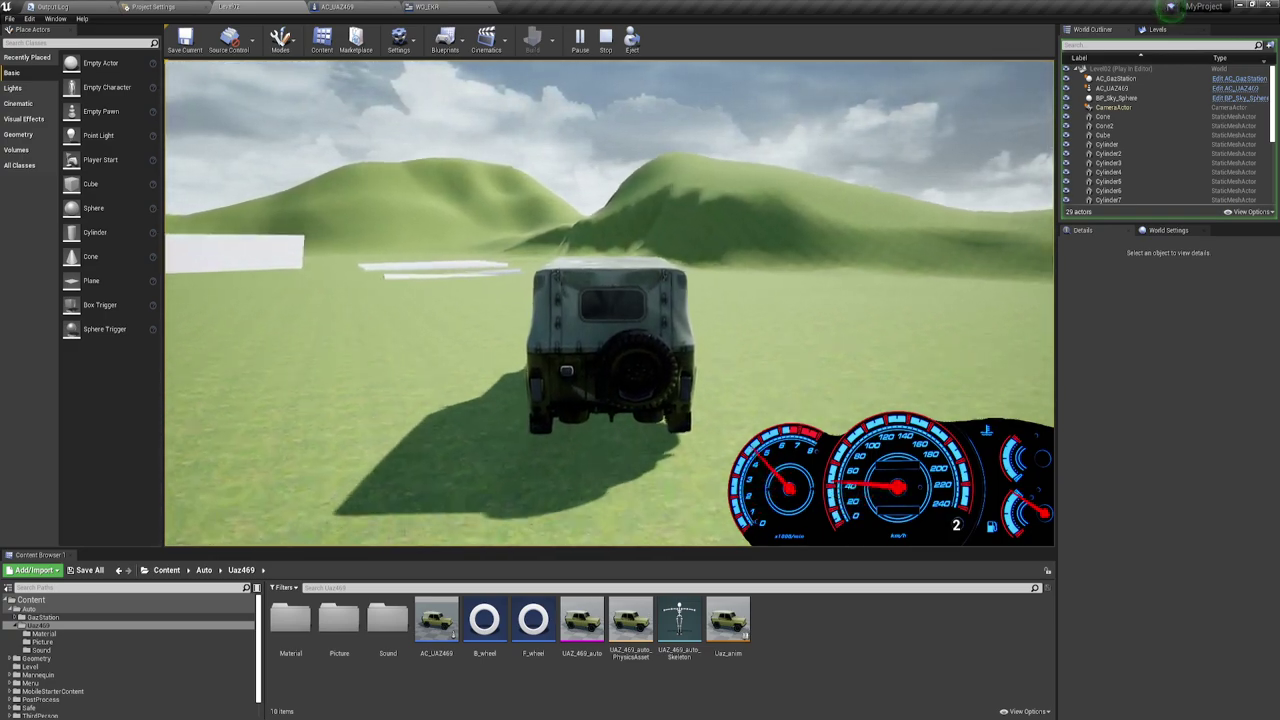
key(a)
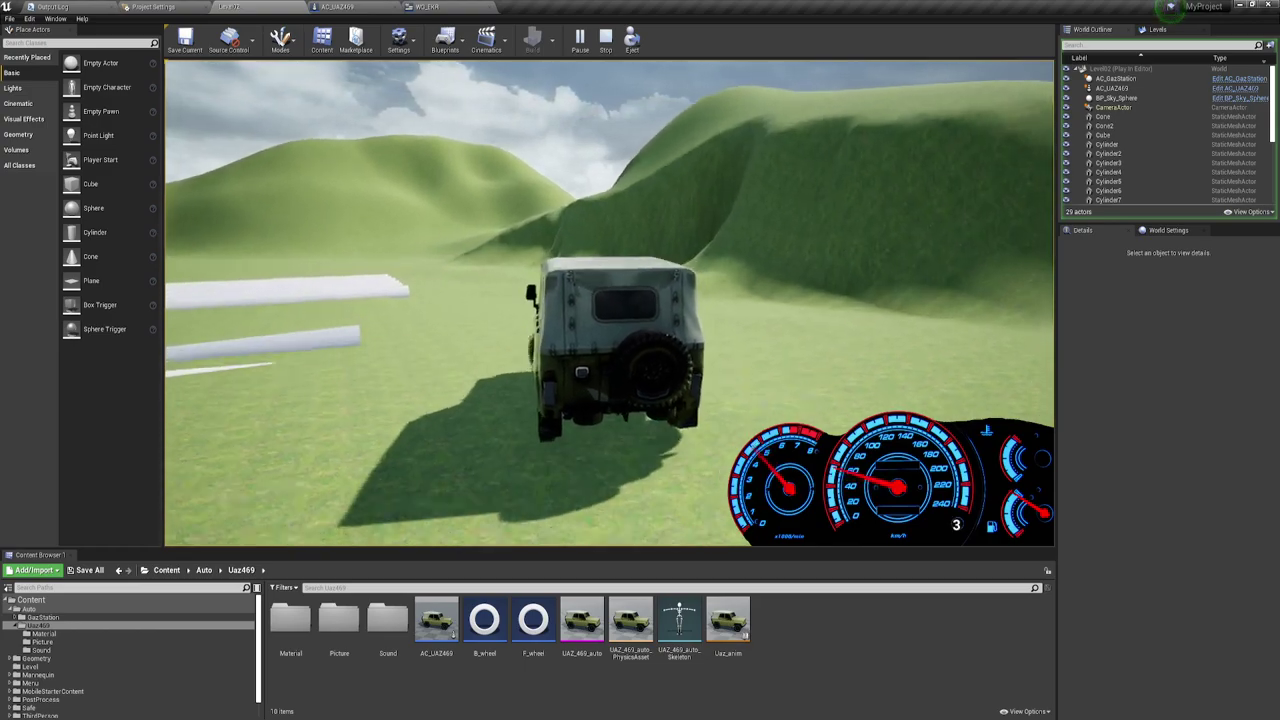
key(d)
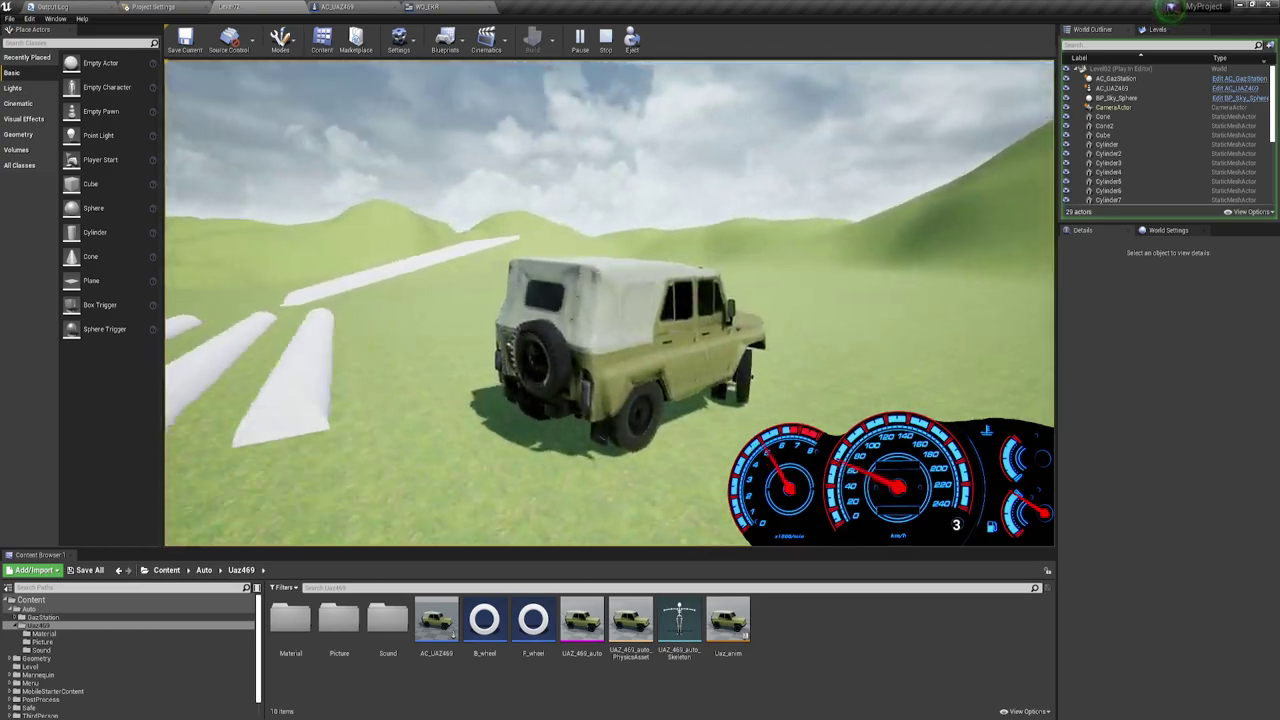
key(w)
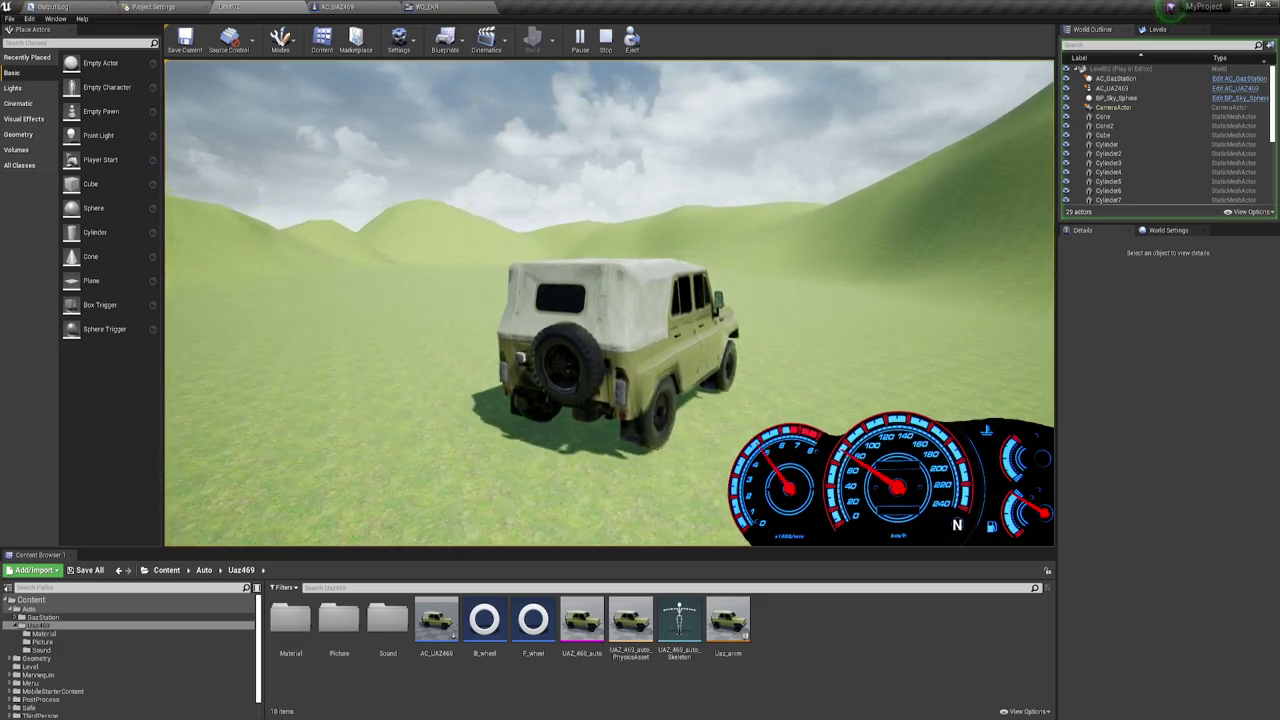
key(a)
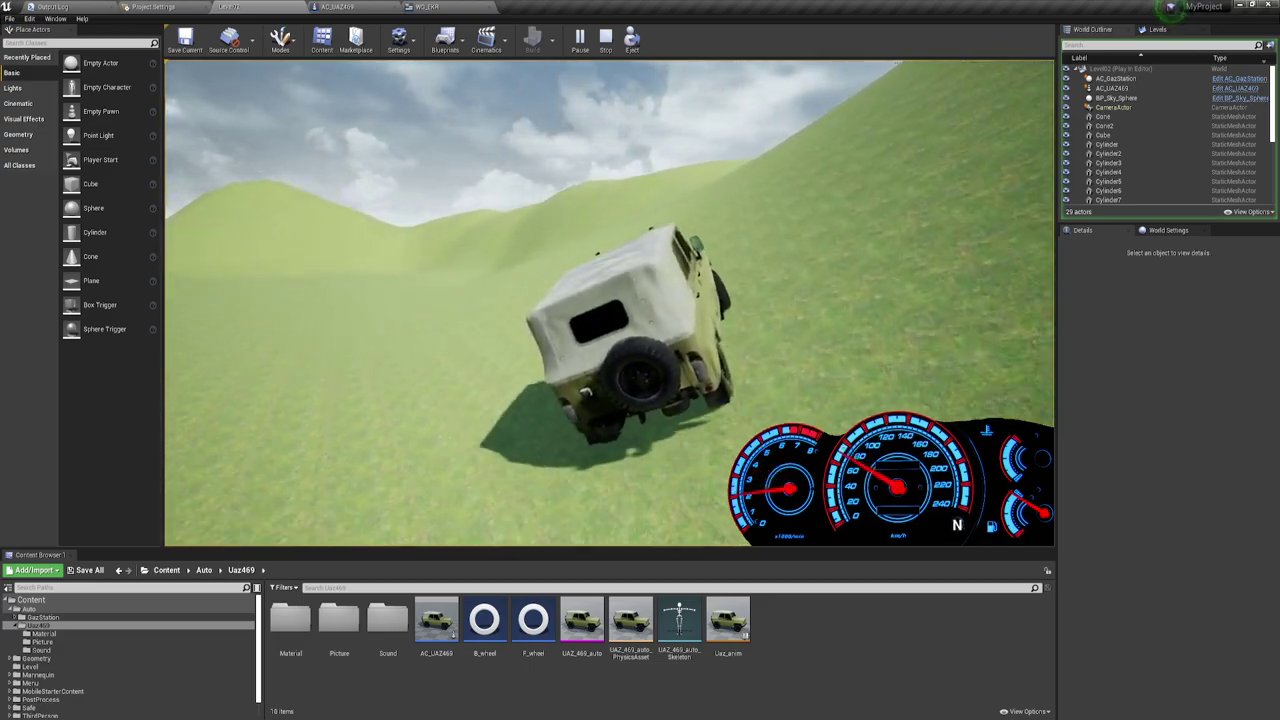
key(d)
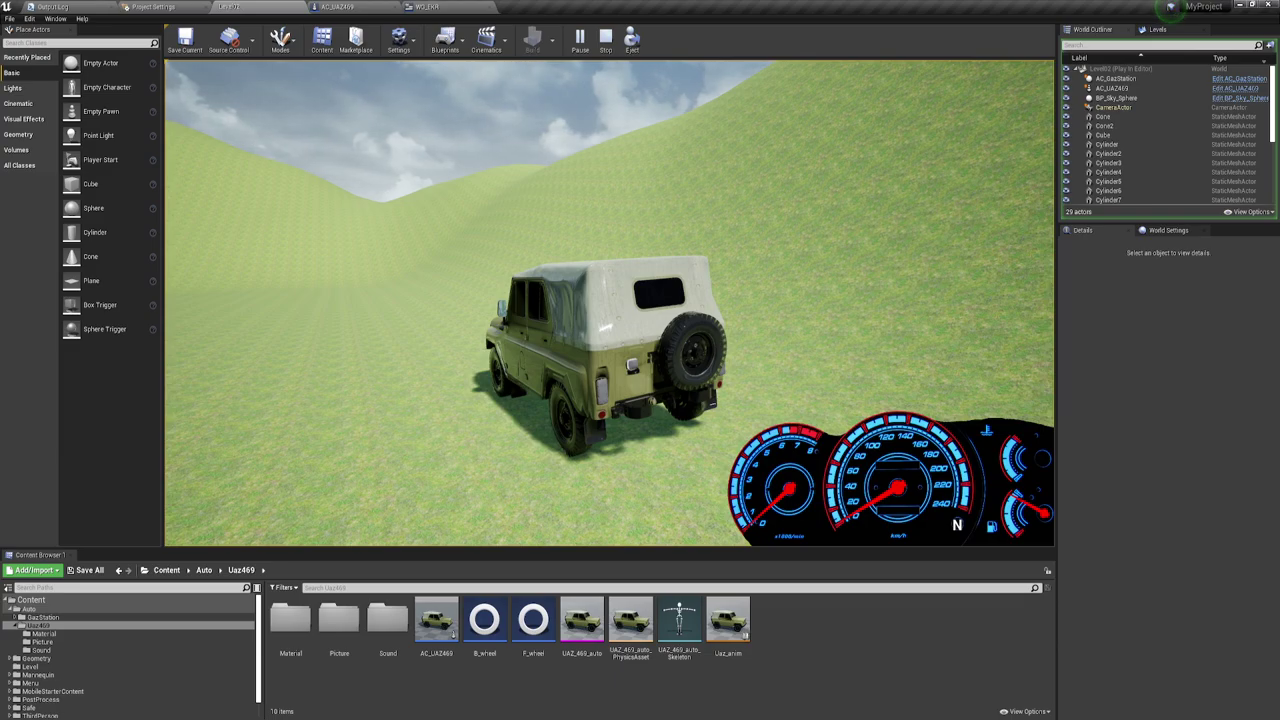
key(w)
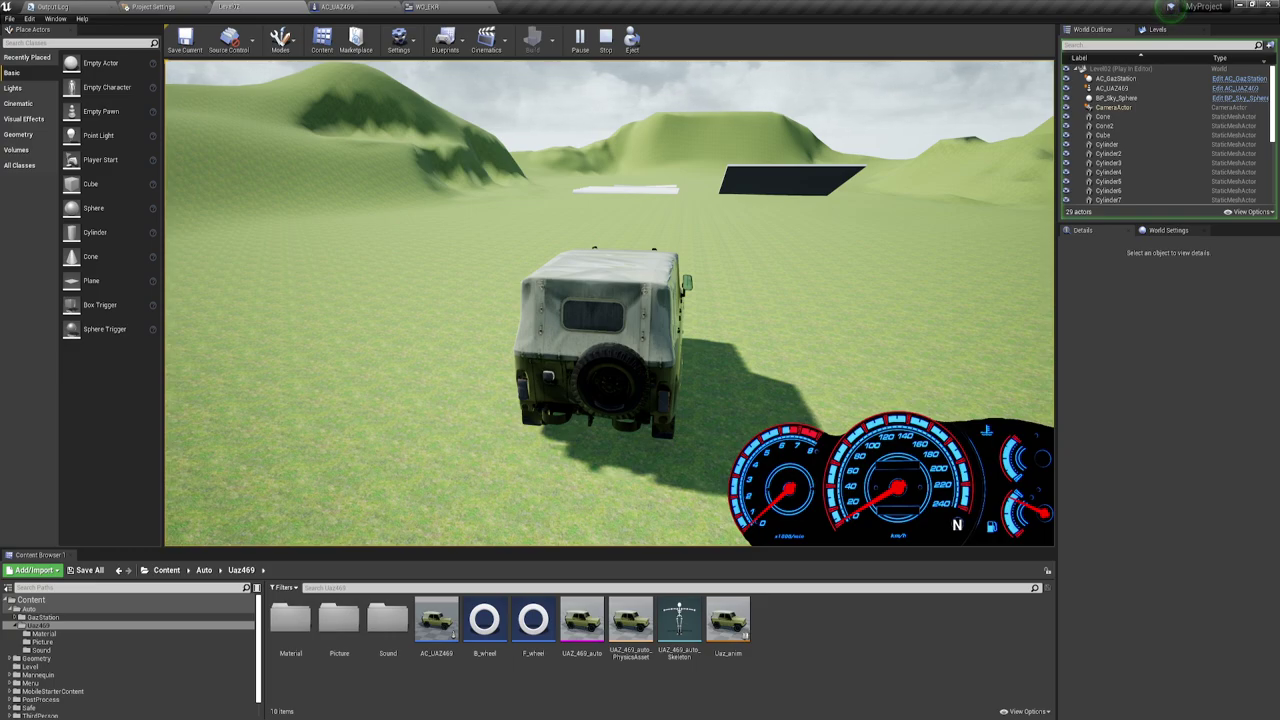
Stop Play In Editor and fly the viewport camera to the UAZ parked on the terrain
key(Escape)
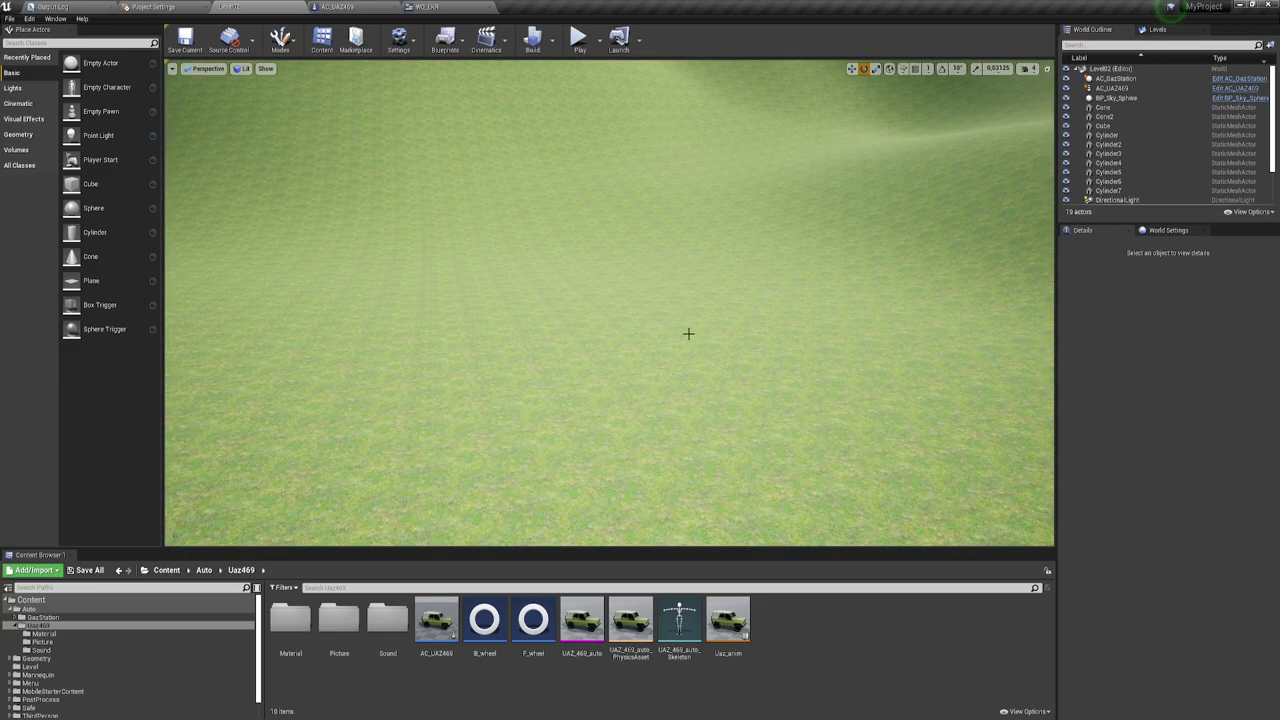
right_drag(688, 333, 688, 333)
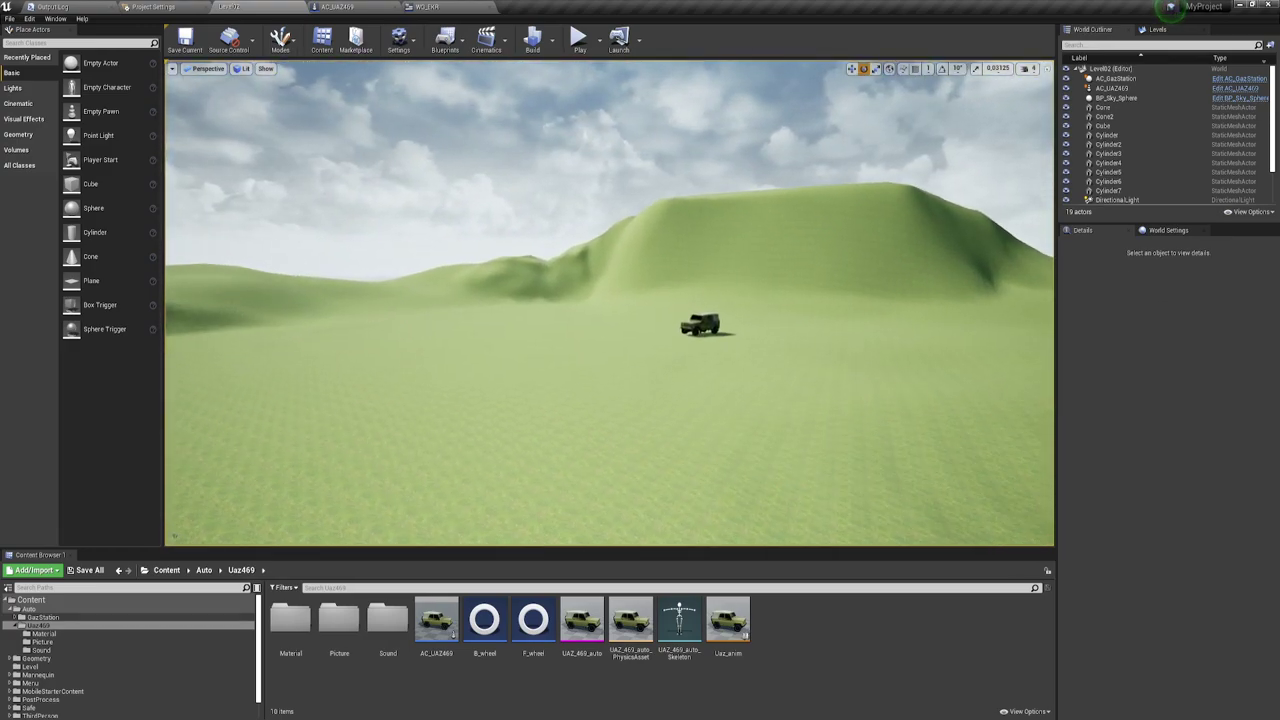
right_drag(688, 333, 688, 333)
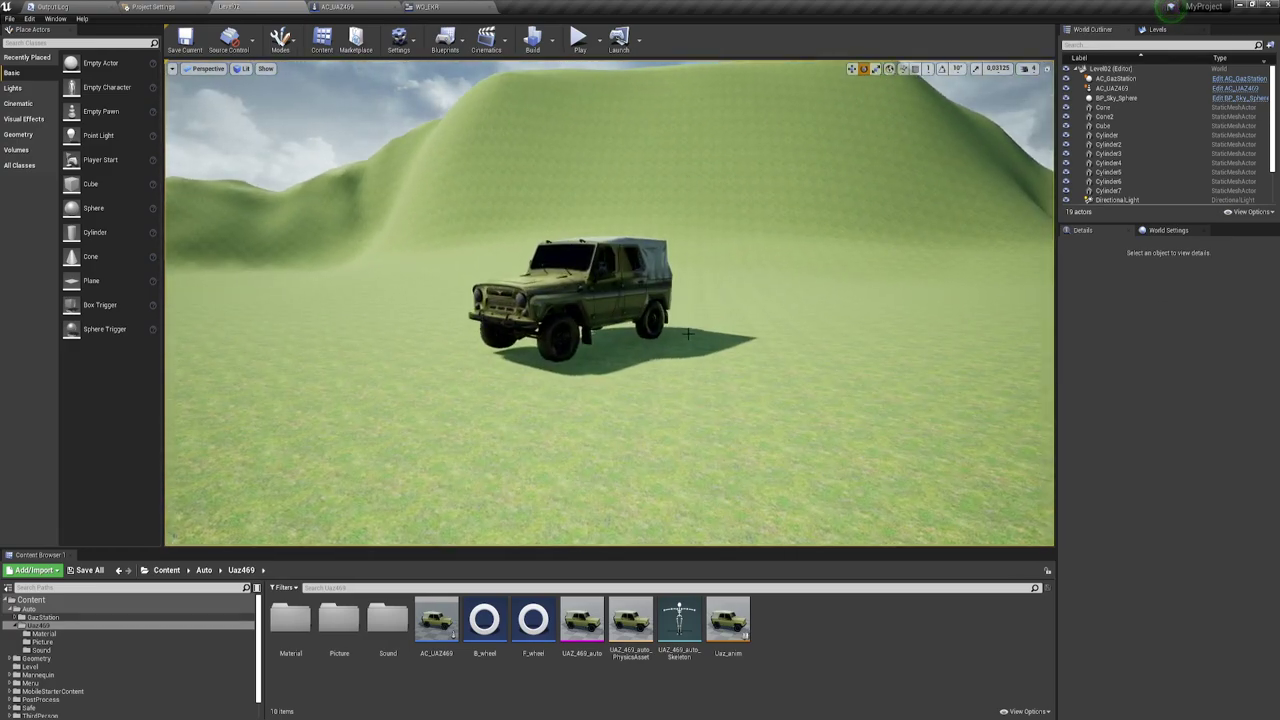